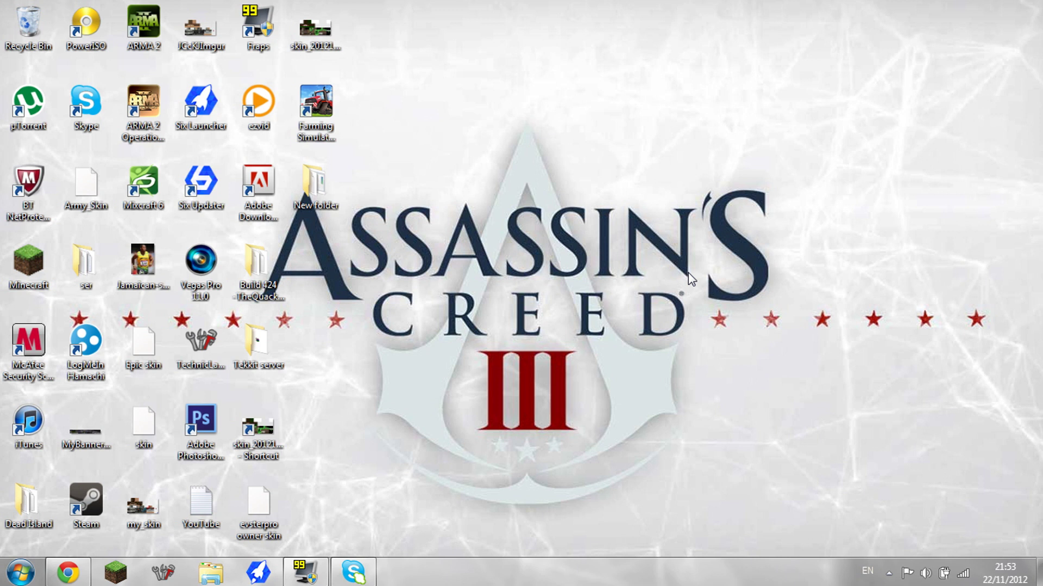
- Switch to Chrome and download the .exe version of the BuildCraft Mod Installer for Minecraft 1.4.5 from its Skydaz page
{"action": "left_click", "coordinate": [68, 572]}
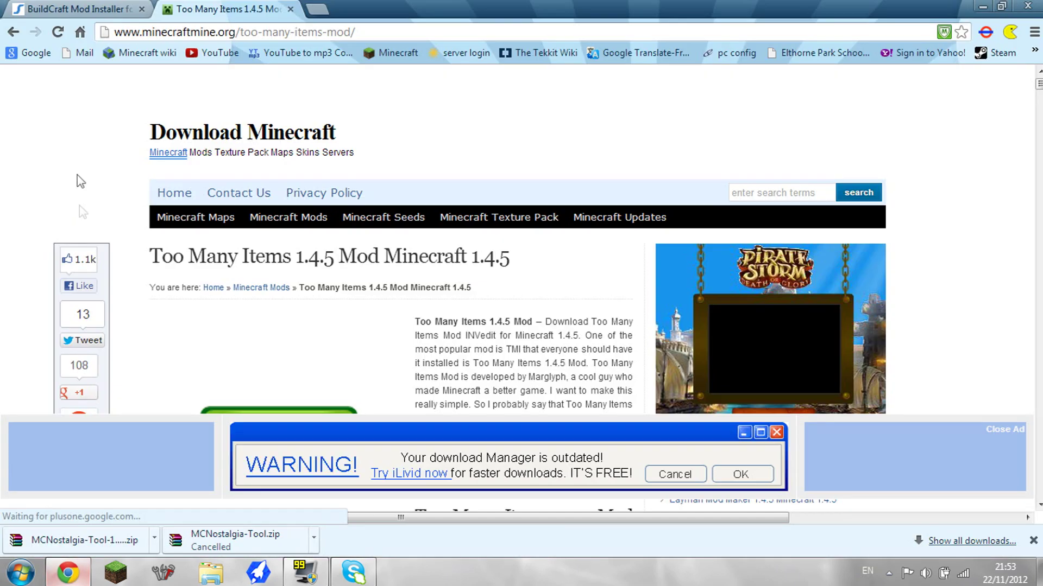
{"action": "left_click", "coordinate": [71, 9]}
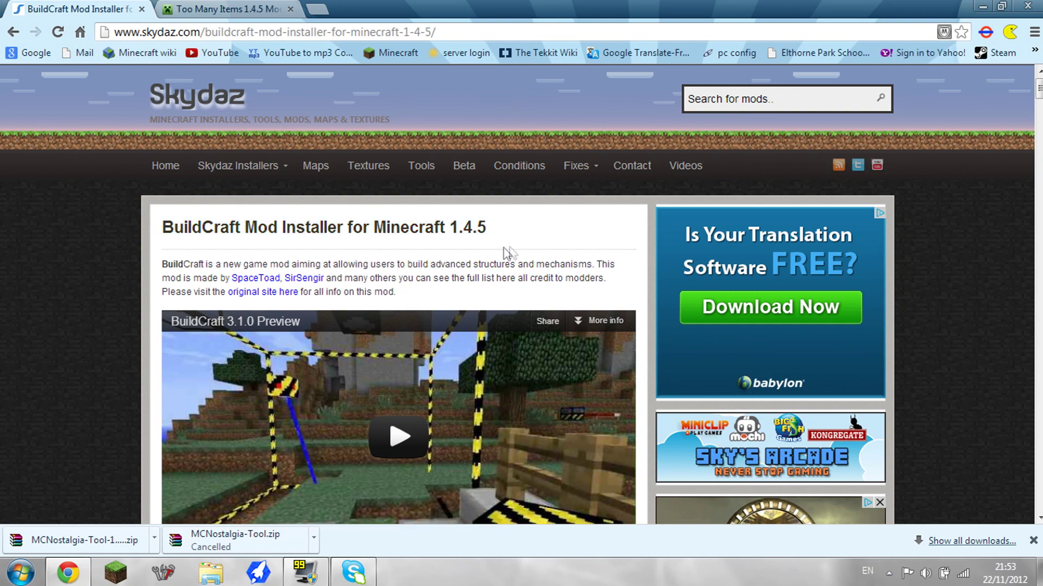
{"action": "scroll", "coordinate": [535, 230], "scroll_direction": "down", "scroll_amount": 15}
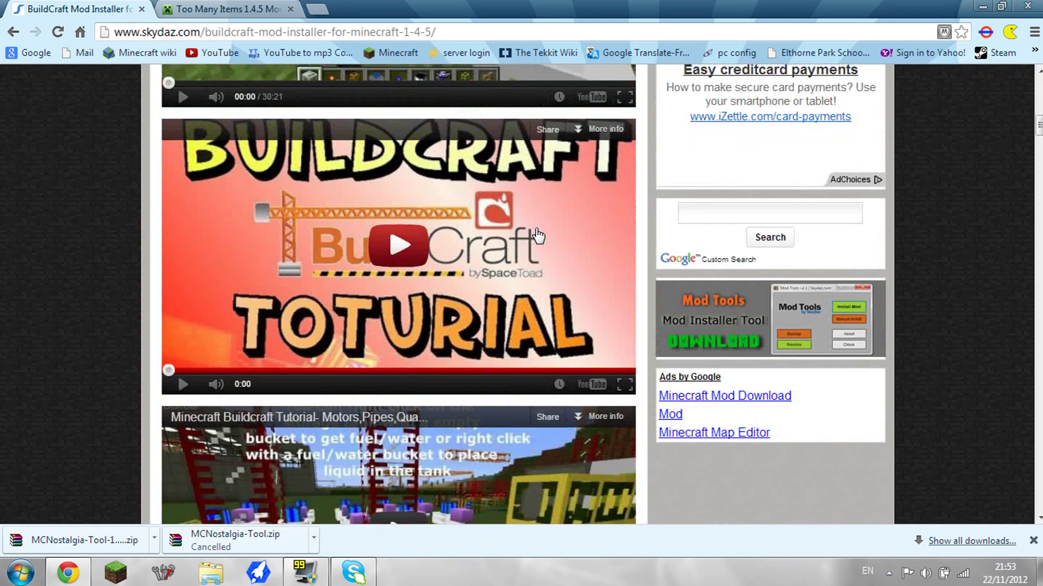
{"action": "scroll", "coordinate": [535, 227], "scroll_direction": "down", "scroll_amount": 6}
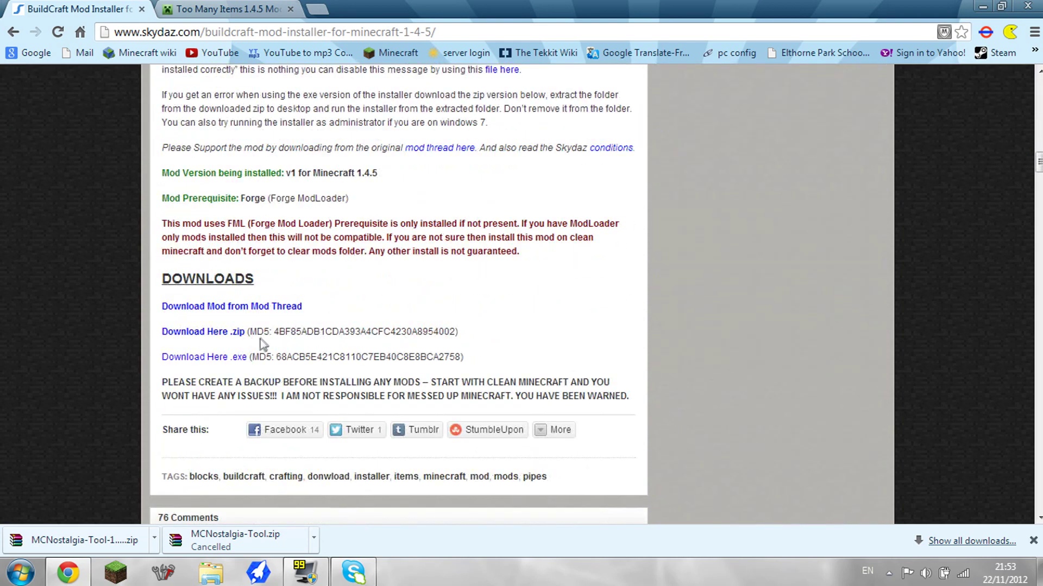
{"action": "left_click", "coordinate": [181, 362]}
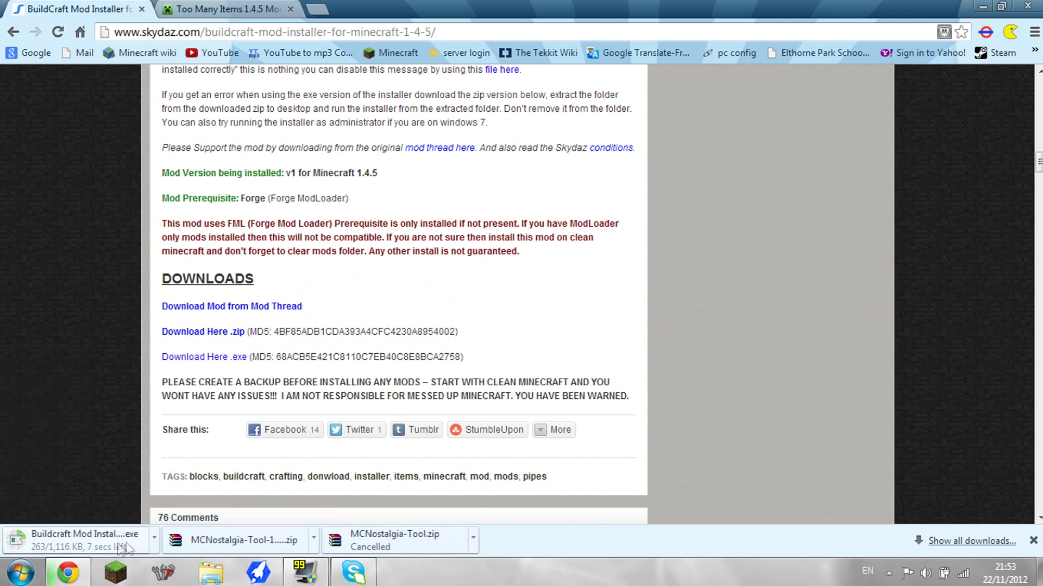
{"action": "left_click", "coordinate": [1034, 540]}
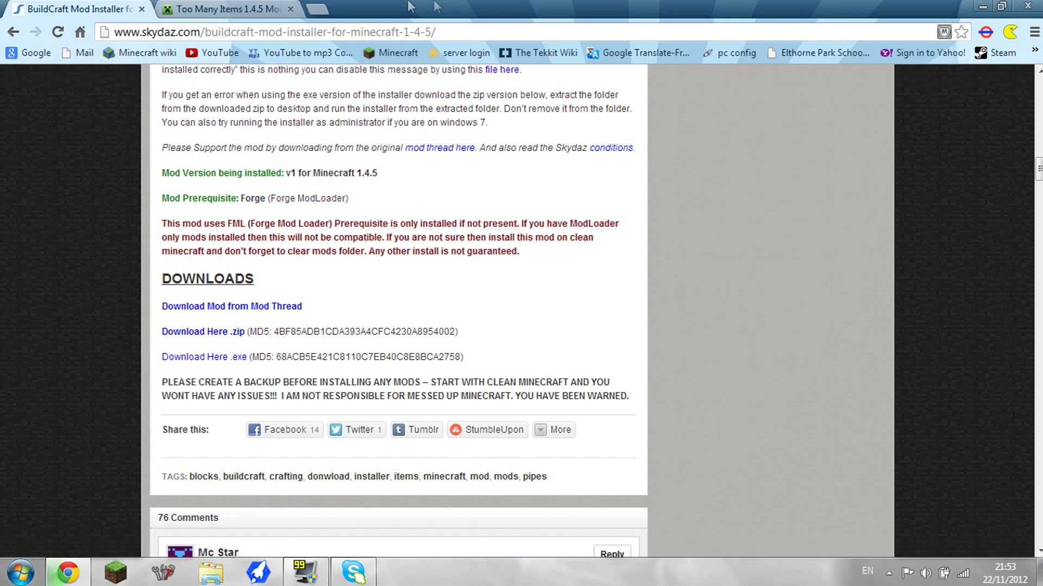
- Download the Too Many Items 1.4.5 mod from minecraftmine.org, skipping the adf.ly ad, and minimize the browser
{"action": "left_click", "coordinate": [256, 9]}
{"action": "scroll", "coordinate": [388, 190], "scroll_direction": "down", "scroll_amount": 2}
{"action": "scroll", "coordinate": [388, 190], "scroll_direction": "down", "scroll_amount": 10}
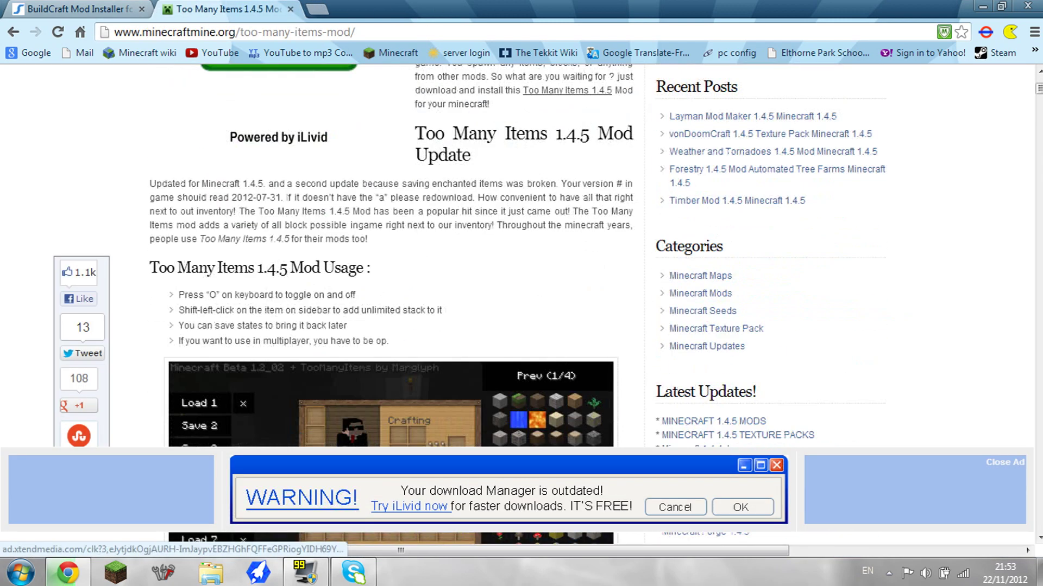
{"action": "left_click", "coordinate": [1013, 464]}
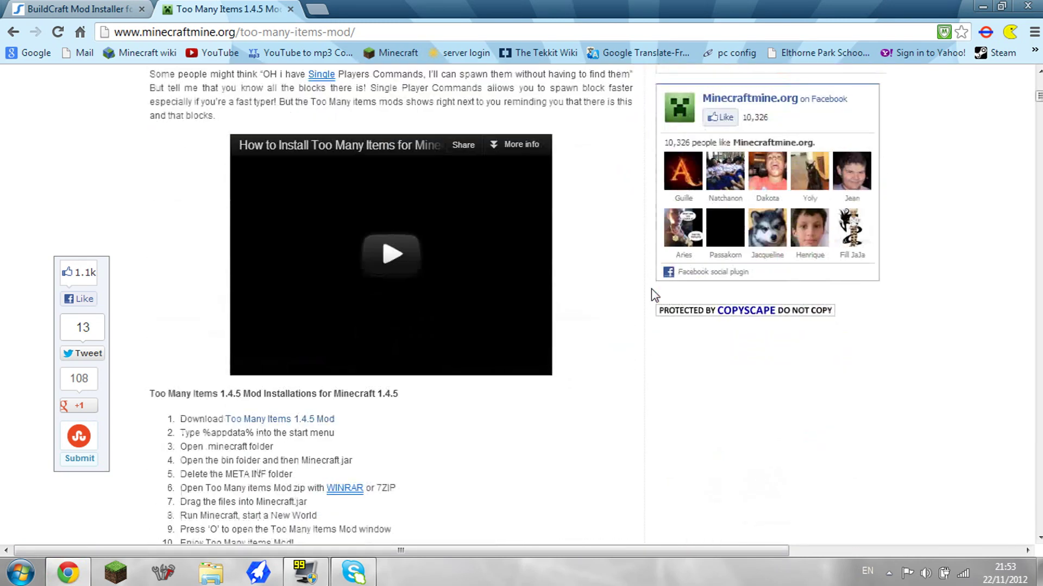
{"action": "scroll", "coordinate": [621, 324], "scroll_direction": "up", "scroll_amount": 3}
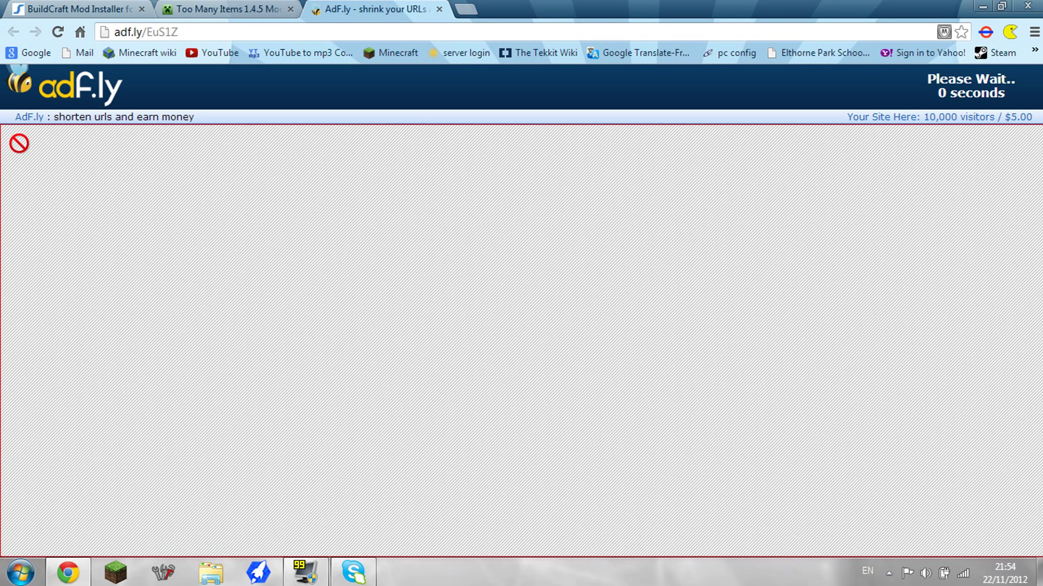
{"action": "left_click", "coordinate": [996, 93]}
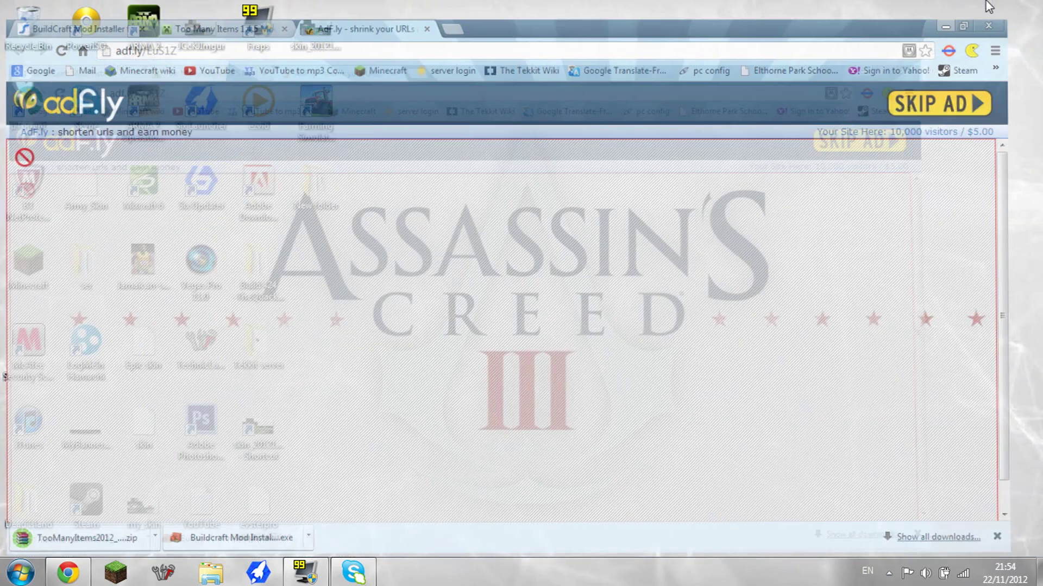
{"action": "left_click", "coordinate": [982, 7]}
{"action": "key", "text": "super"}
{"action": "key", "text": "super"}
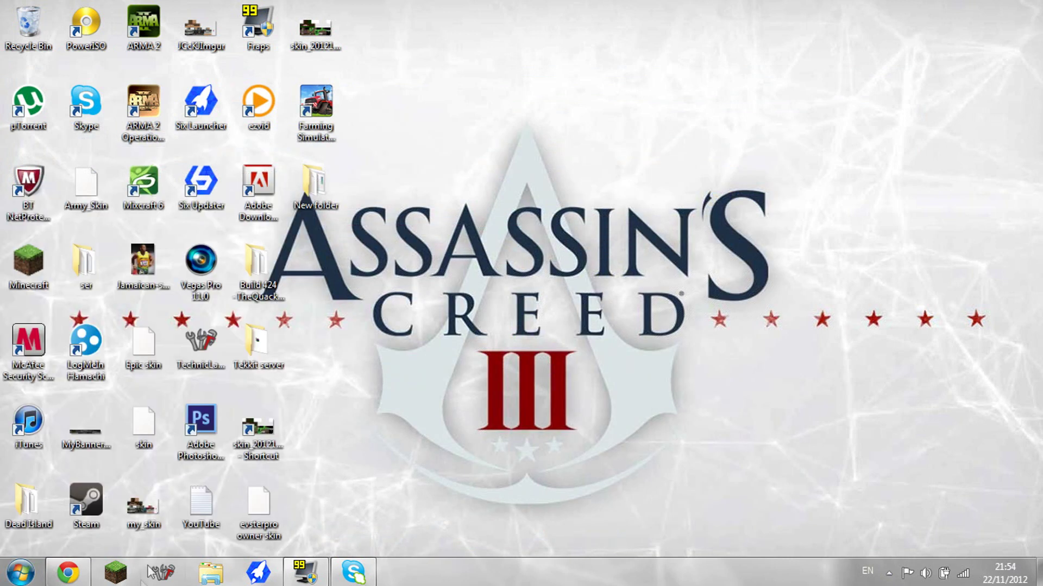
- Open the Downloads folder in Windows Explorer and move Buildcraft Mod Installer onto the desktop
{"action": "left_click", "coordinate": [212, 576]}
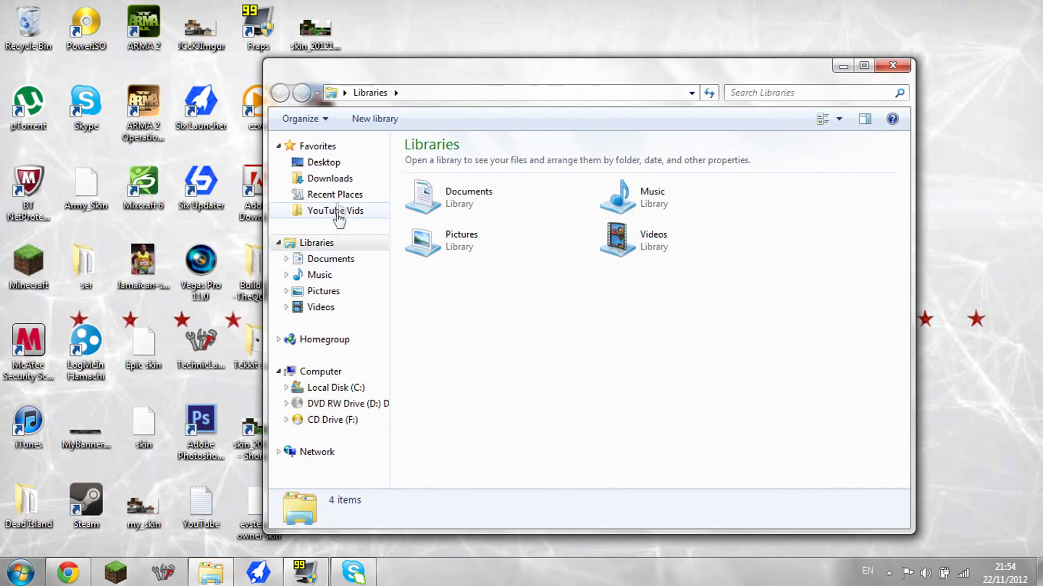
{"action": "left_click", "coordinate": [330, 179]}
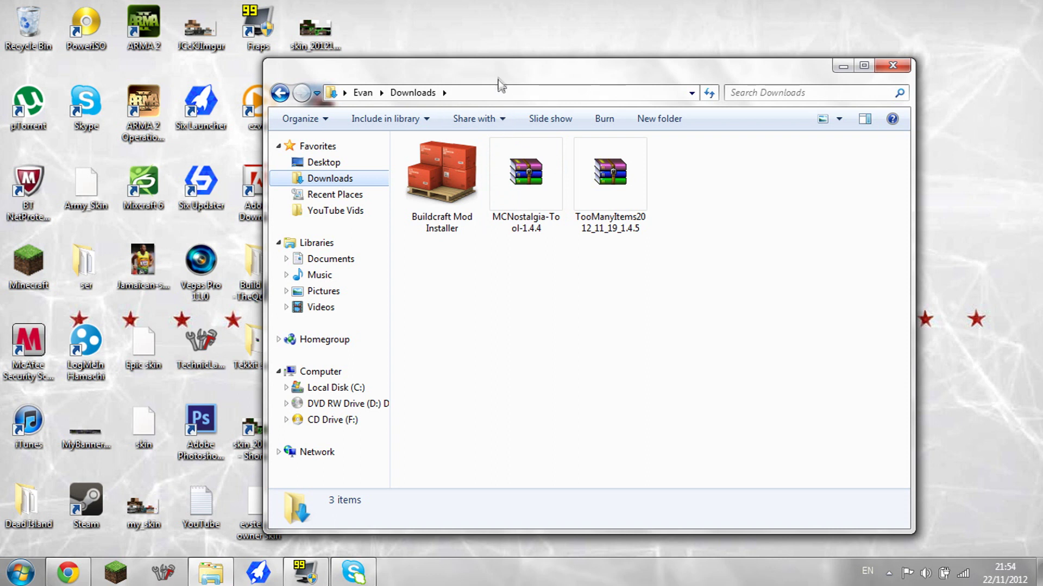
{"action": "left_click_drag", "start_coordinate": [500, 84], "coordinate": [530, 245]}
{"action": "left_click_drag", "start_coordinate": [476, 339], "coordinate": [559, 174]}
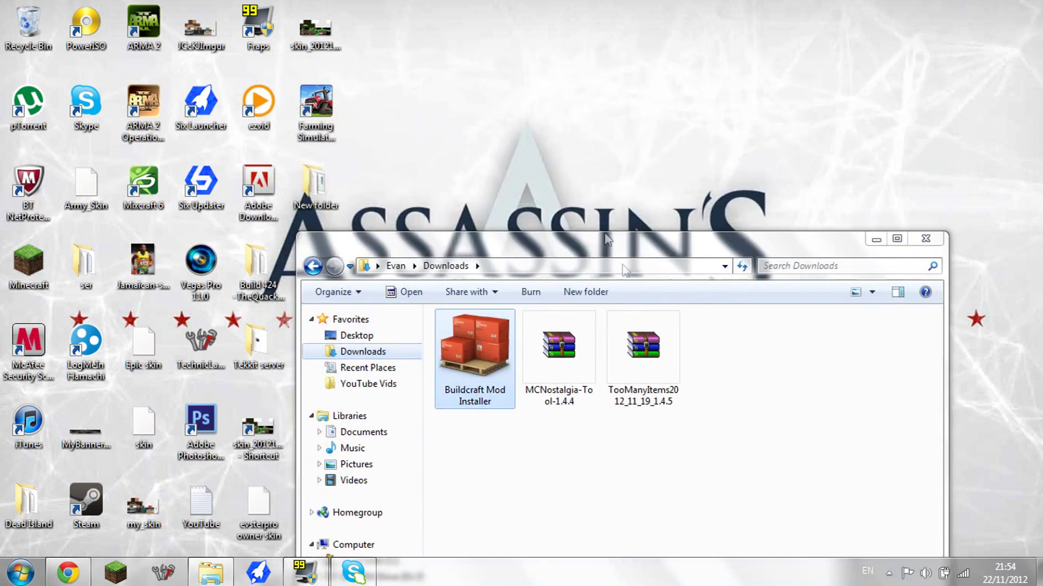
{"action": "double_click", "coordinate": [610, 182]}
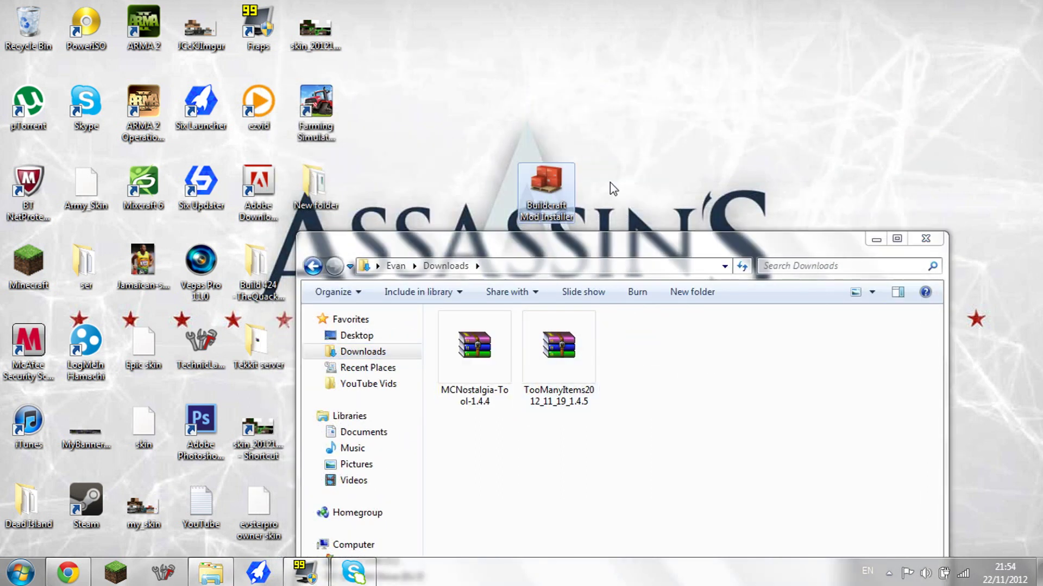
{"action": "right_click", "coordinate": [611, 183]}
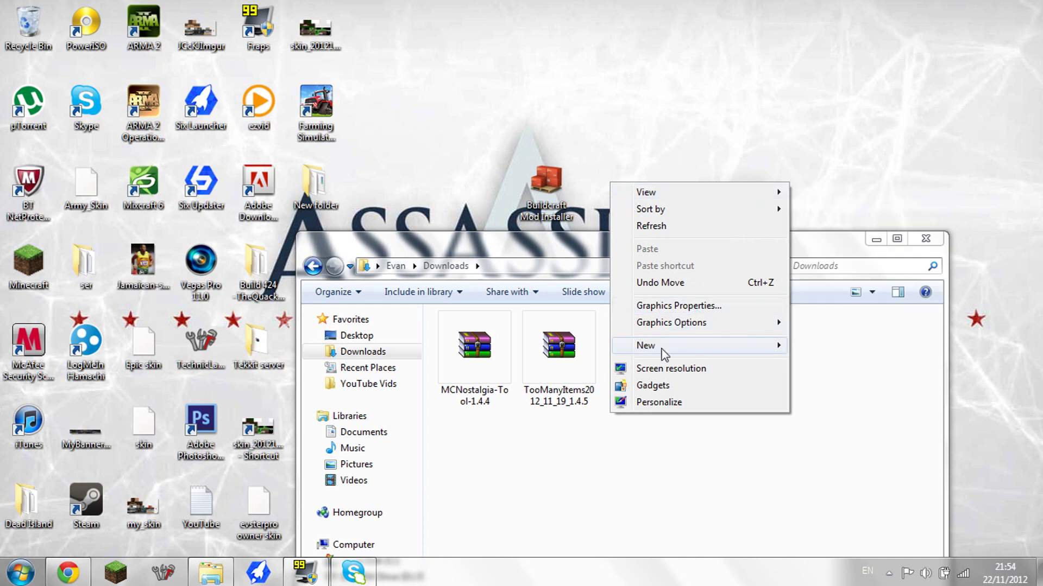
{"action": "mouse_move", "coordinate": [735, 345]}
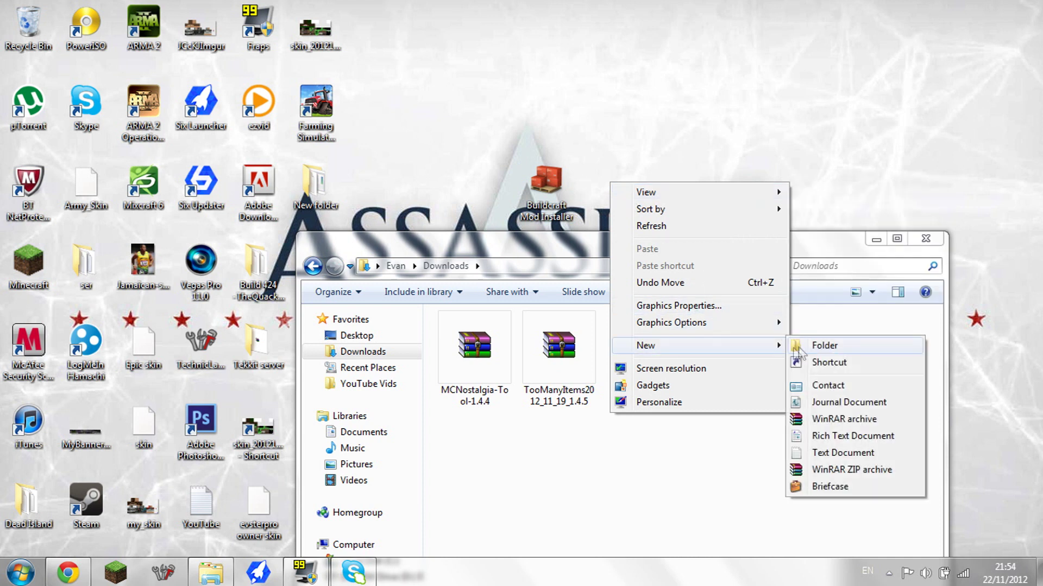
{"action": "left_click", "coordinate": [847, 345]}
{"action": "key", "text": "BackSpace"}
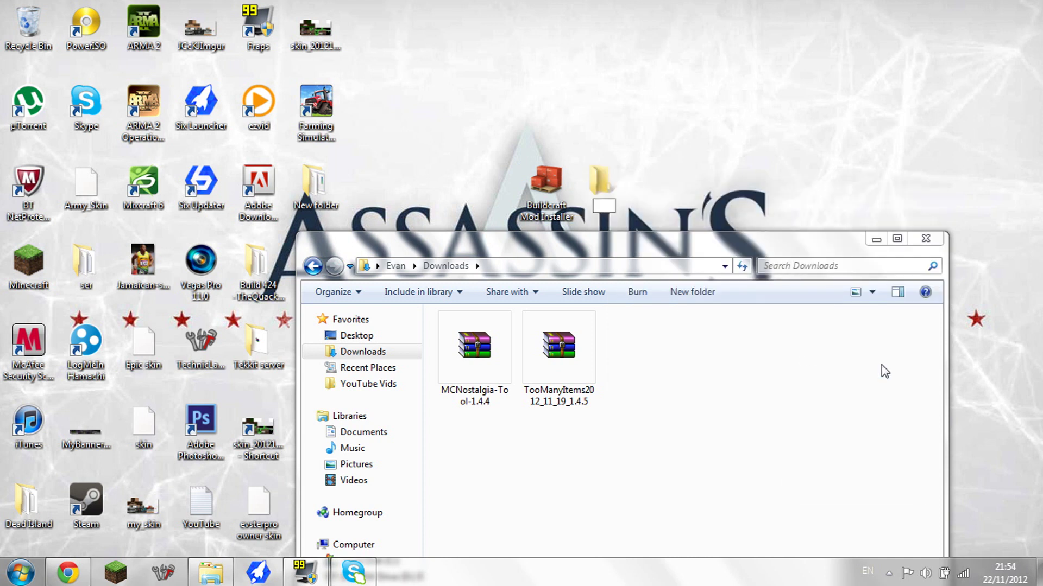
{"action": "type", "text": "MCN"}
{"action": "key", "text": "BackSpace"}
{"action": "key", "text": "BackSpace"}
{"action": "key", "text": "BackSpace"}
{"action": "left_click_drag", "start_coordinate": [600, 180], "coordinate": [29, 24]}
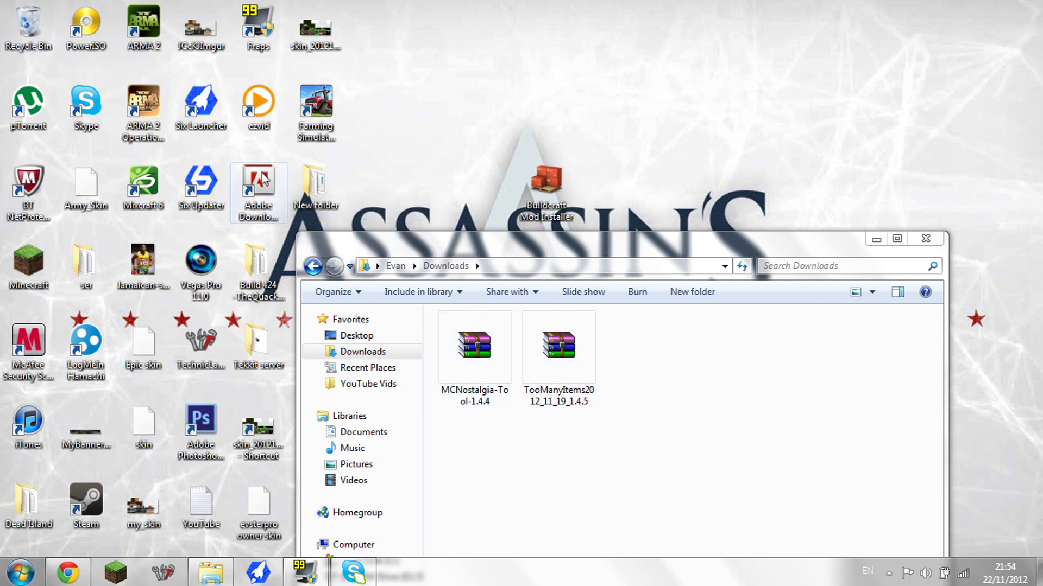
- Delete the existing New folder from the desktop and move the TooManyItems2012_11_19_1.4.5 archive from Downloads to the desktop
{"action": "left_click_drag", "start_coordinate": [314, 185], "coordinate": [28, 26]}
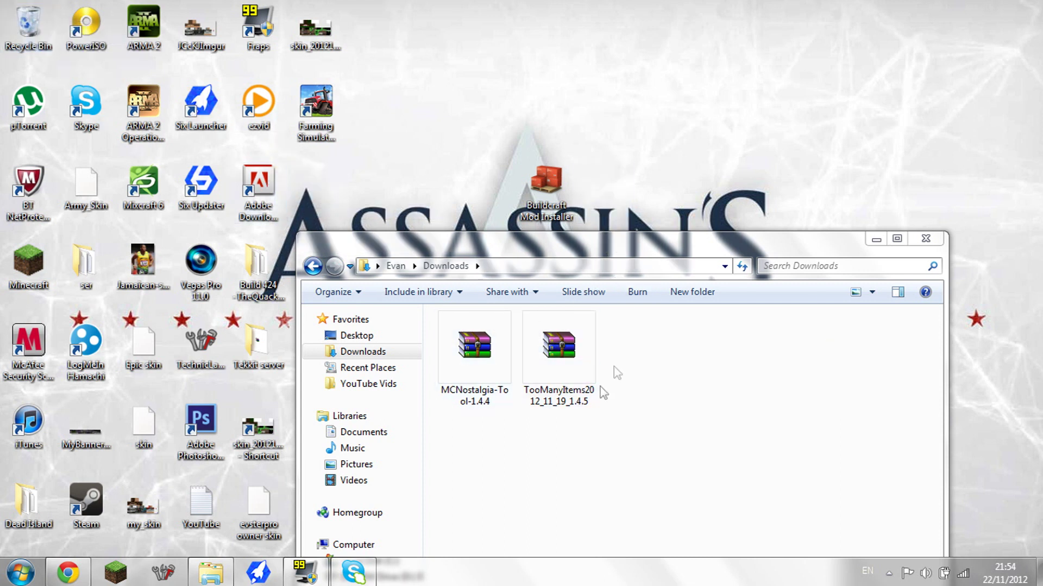
{"action": "left_click_drag", "start_coordinate": [558, 348], "coordinate": [603, 182]}
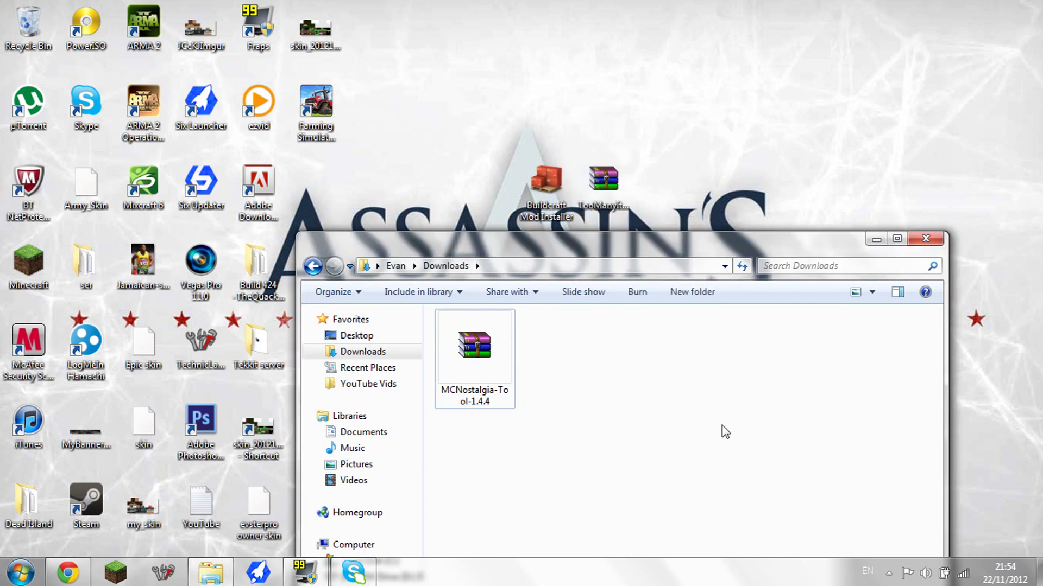
{"action": "left_click", "coordinate": [930, 239]}
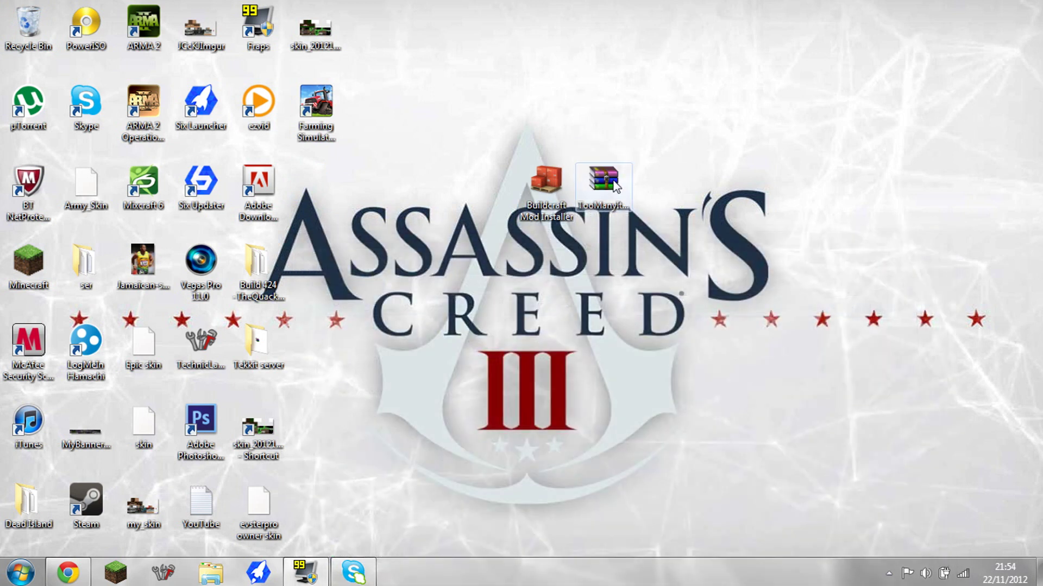
{"action": "left_click_drag", "start_coordinate": [516, 247], "coordinate": [634, 155]}
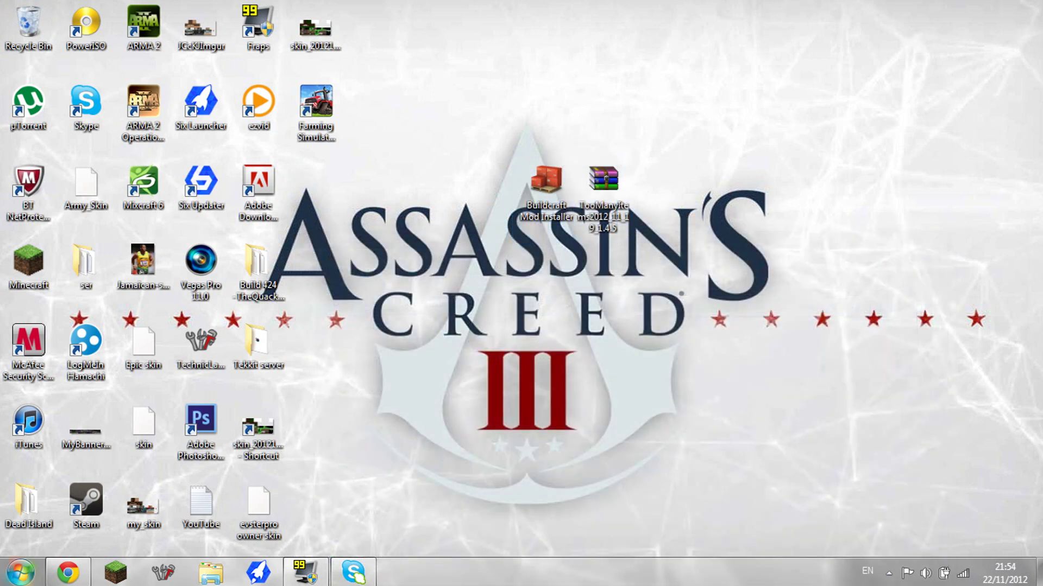
- Launch Buildcraft Mod Installer from the desktop and allow the unverified program to run
{"action": "left_click", "coordinate": [13, 579]}
{"action": "left_click", "coordinate": [546, 182]}
{"action": "double_click", "coordinate": [546, 182]}
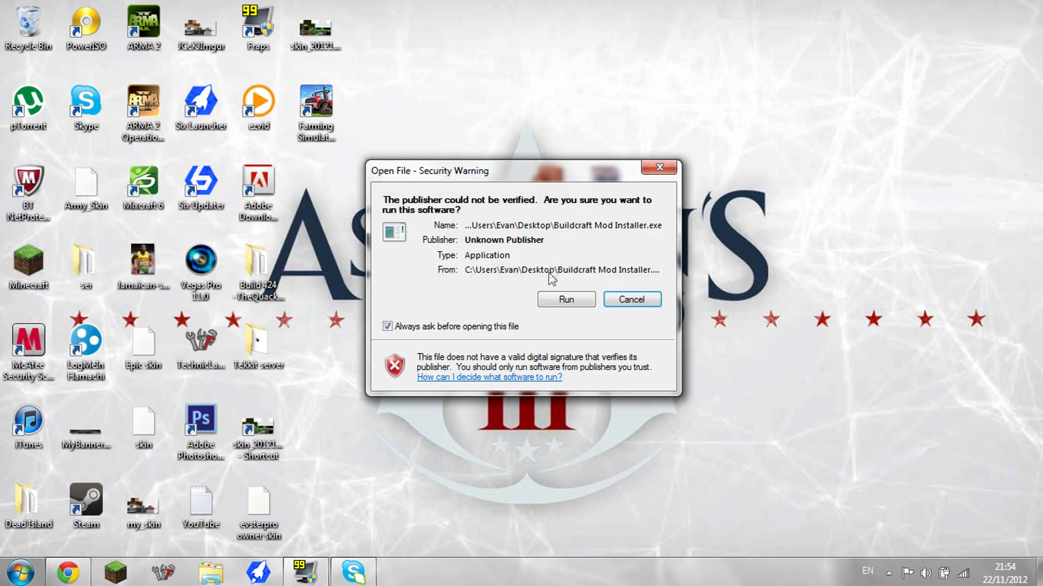
{"action": "left_click", "coordinate": [565, 300]}
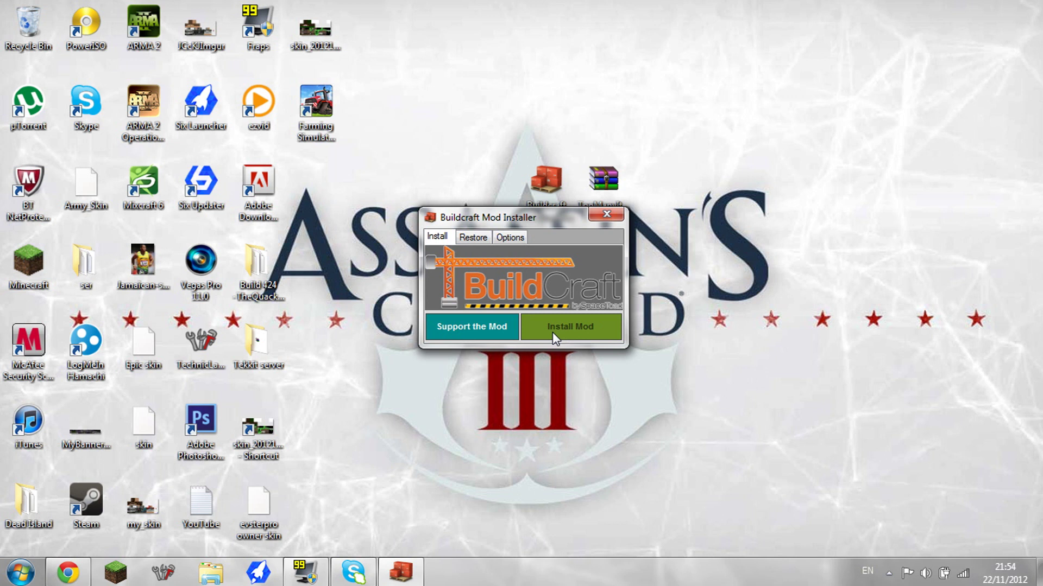
- Install the BuildCraft mod without backing up Minecraft, and close the installer
{"action": "left_click", "coordinate": [575, 324]}
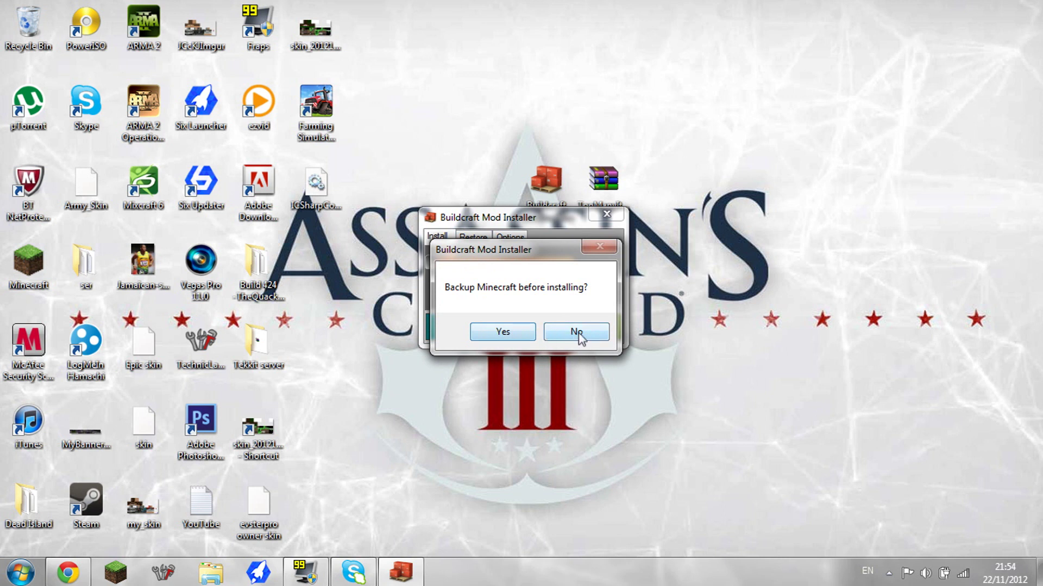
{"action": "left_click", "coordinate": [576, 332]}
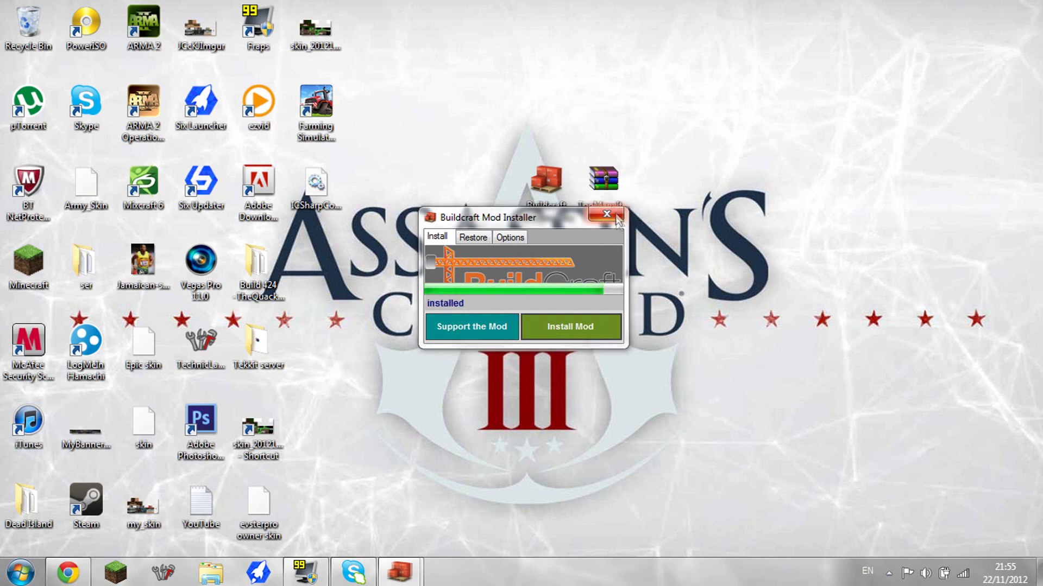
{"action": "left_click", "coordinate": [559, 329]}
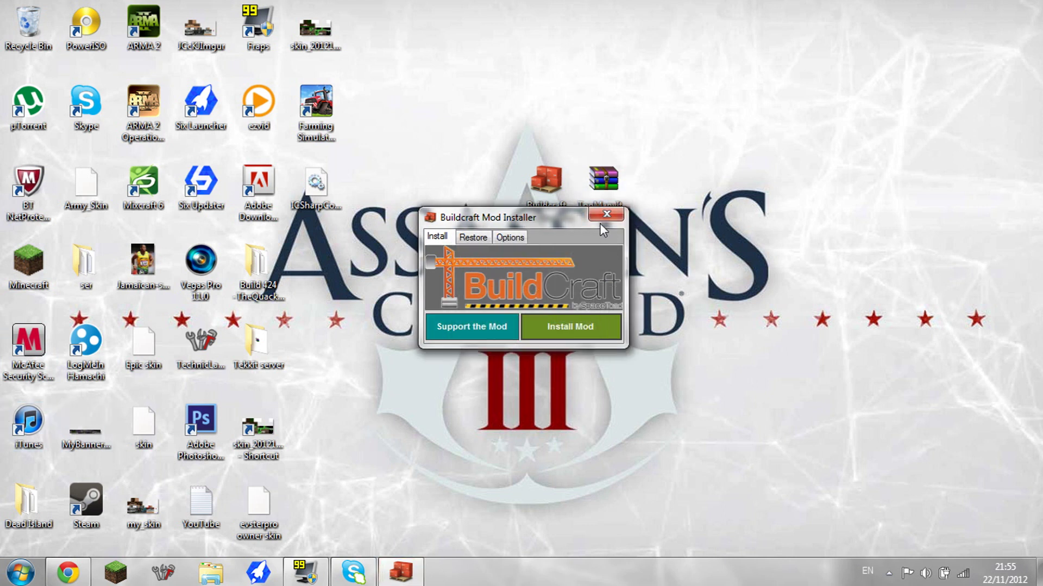
{"action": "left_click", "coordinate": [607, 215]}
- Cancel the Program Compatibility Assistant prompt for the BuildCraft installer
{"action": "left_click", "coordinate": [21, 572]}
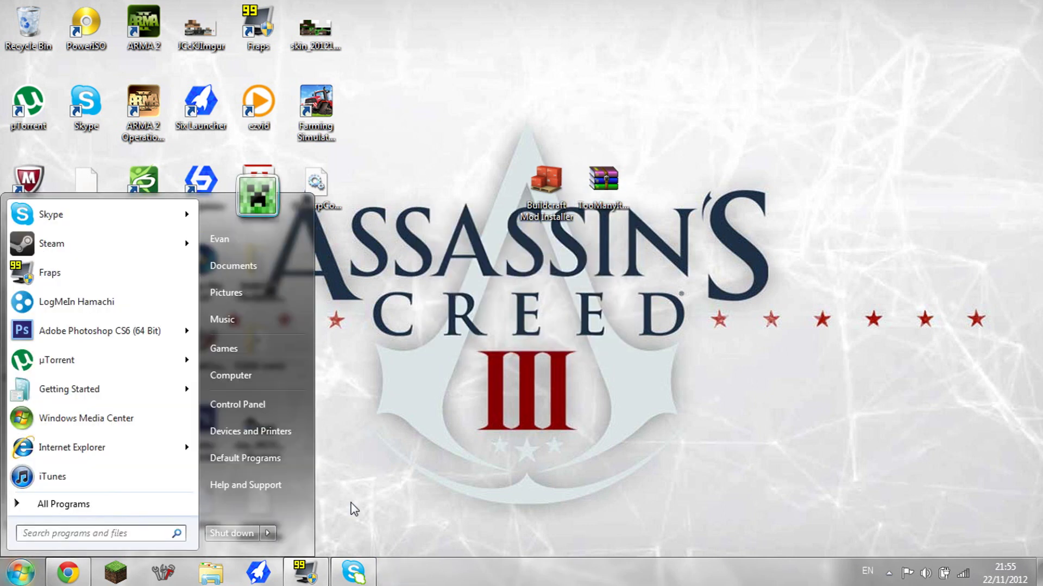
{"action": "type", "text": "taskmgr"}
{"action": "key", "text": "Return"}
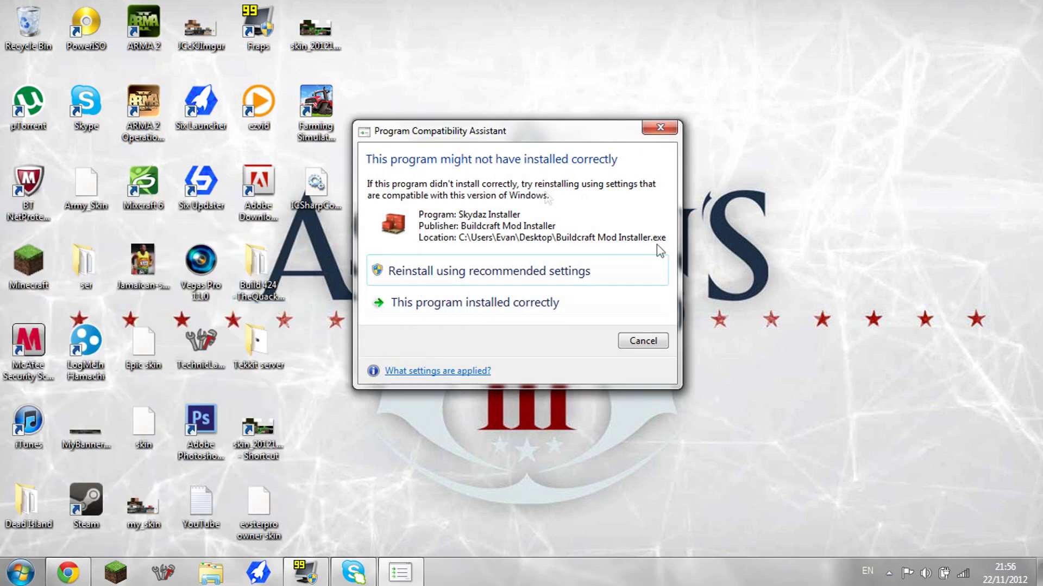
{"action": "left_click", "coordinate": [651, 343]}
- Open the %appdata% Roaming folder through a program search and go into its .minecraft folder
{"action": "key", "text": "super"}
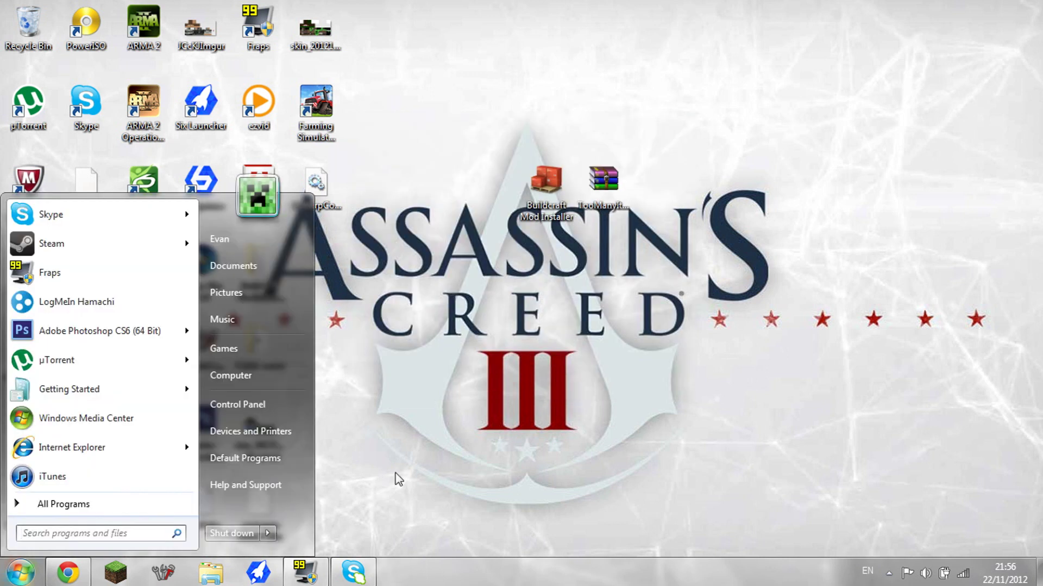
{"action": "type", "text": "%app"}
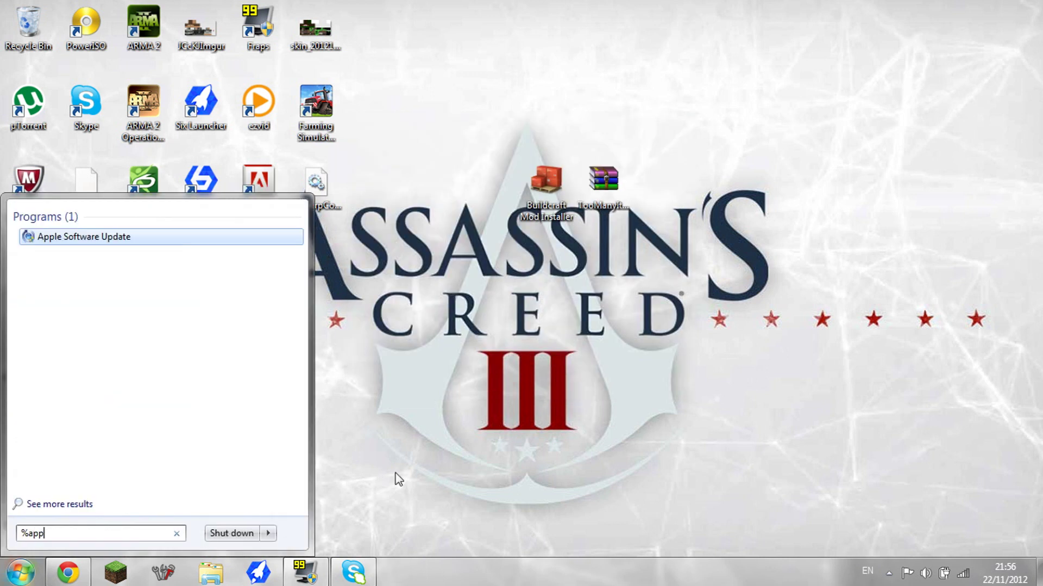
{"action": "type", "text": "da"}
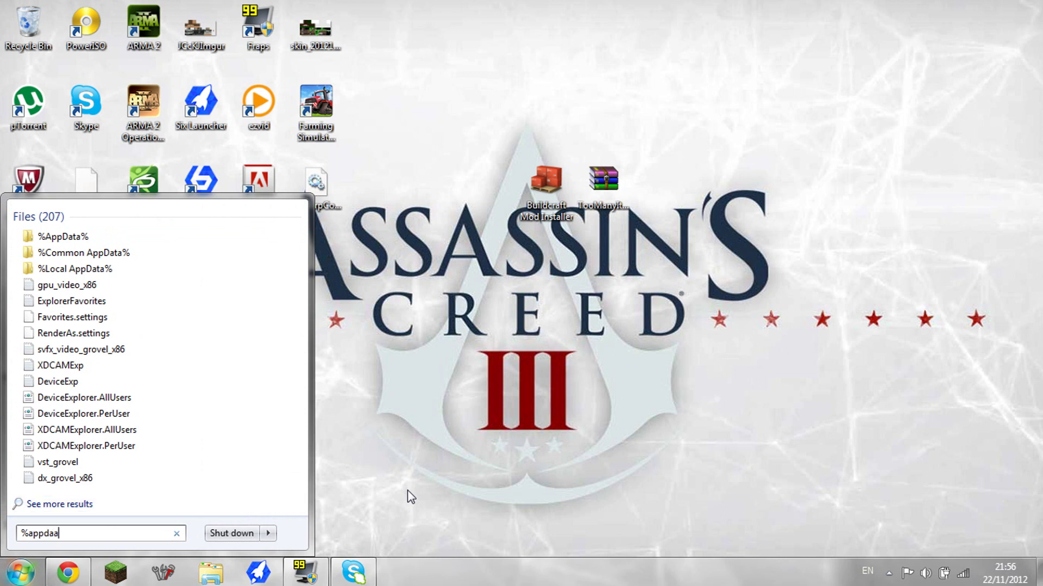
{"action": "type", "text": "ta%"}
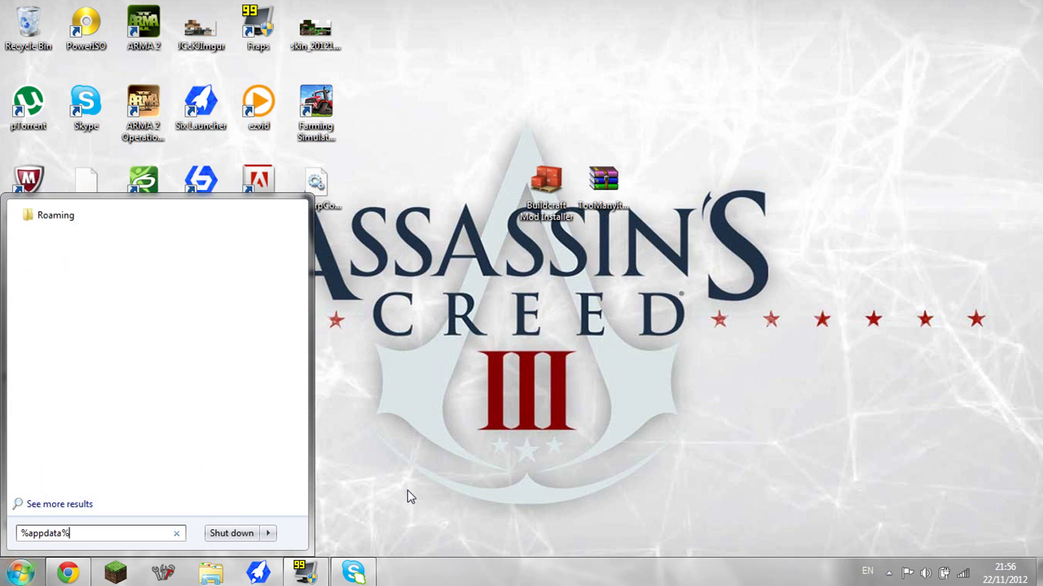
{"action": "key", "text": "Return"}
{"action": "double_click", "coordinate": [480, 170]}
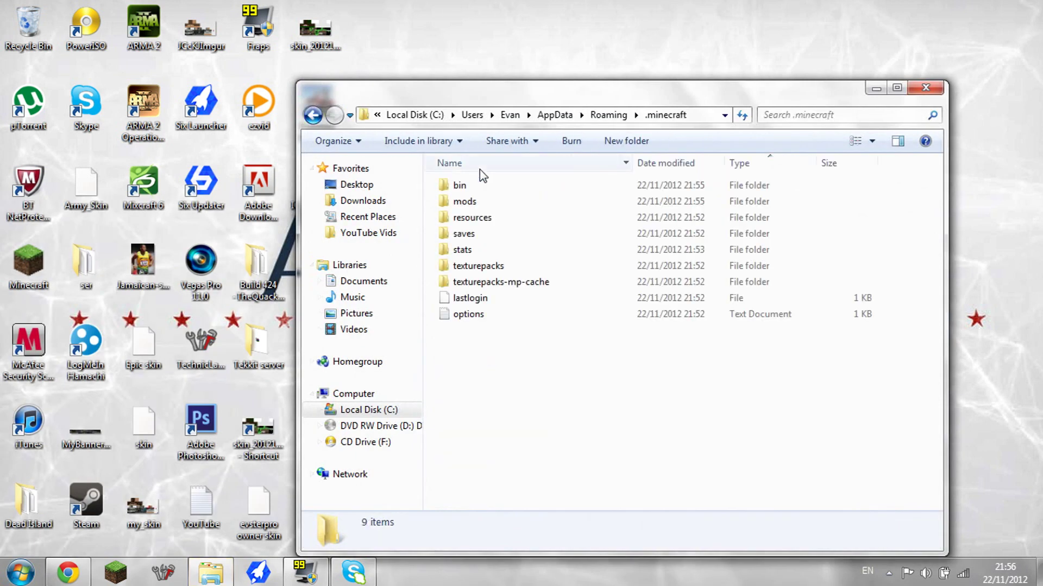
- Open the bin folder, open its minecraft jar file with the WinRAR archiver, and dismiss the licence purchase notice
{"action": "double_click", "coordinate": [480, 180]}
{"action": "left_click_drag", "start_coordinate": [527, 105], "coordinate": [586, 248]}
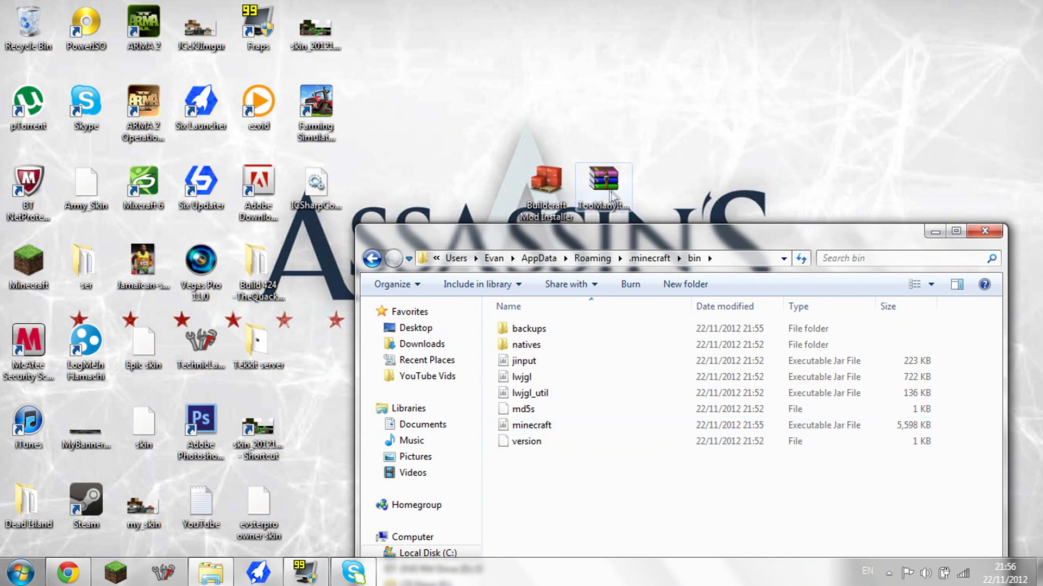
{"action": "left_click_drag", "start_coordinate": [535, 240], "coordinate": [438, 106]}
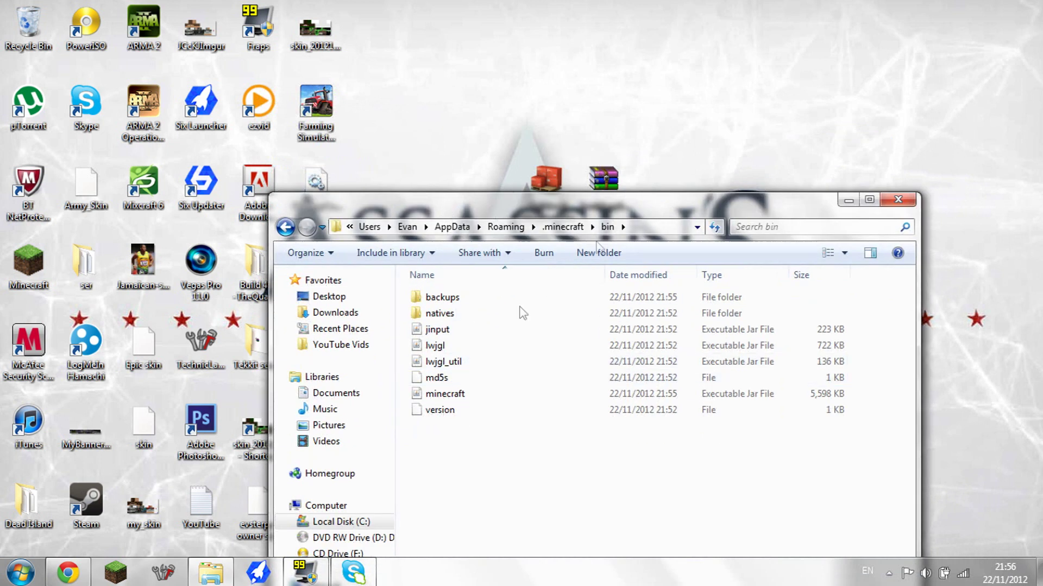
{"action": "left_click", "coordinate": [458, 396]}
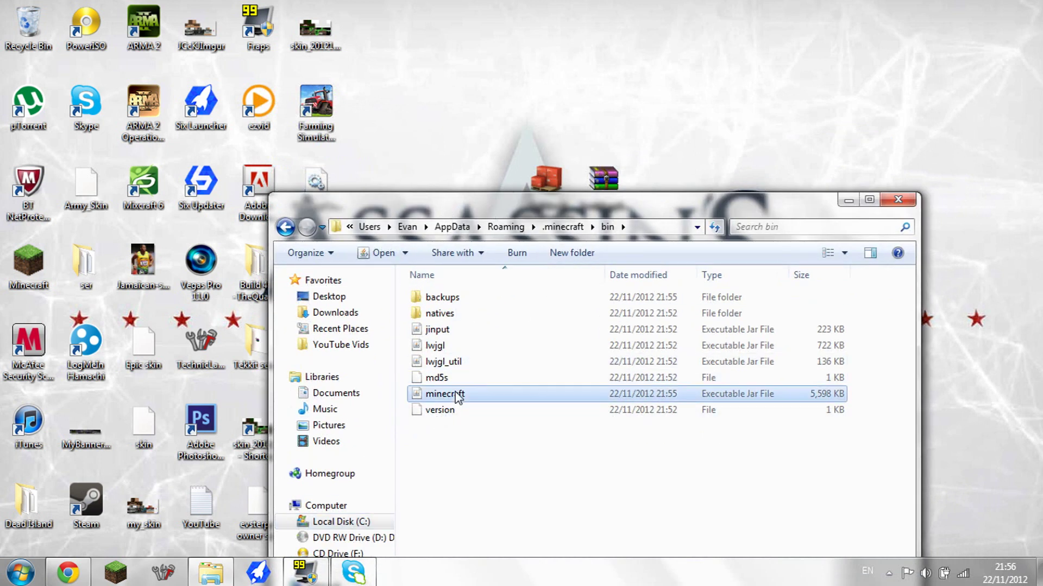
{"action": "right_click", "coordinate": [458, 397]}
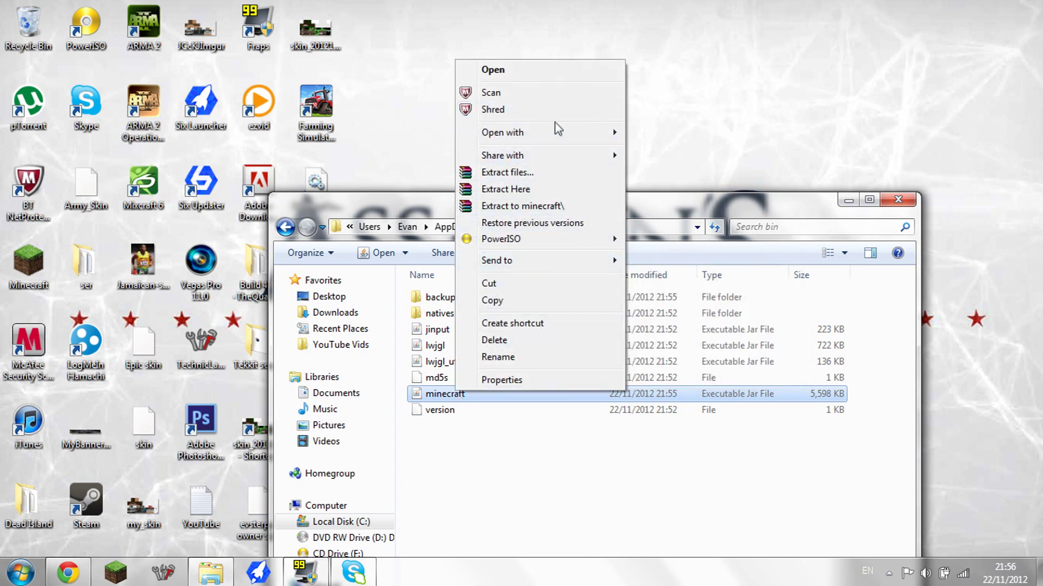
{"action": "mouse_move", "coordinate": [565, 133]}
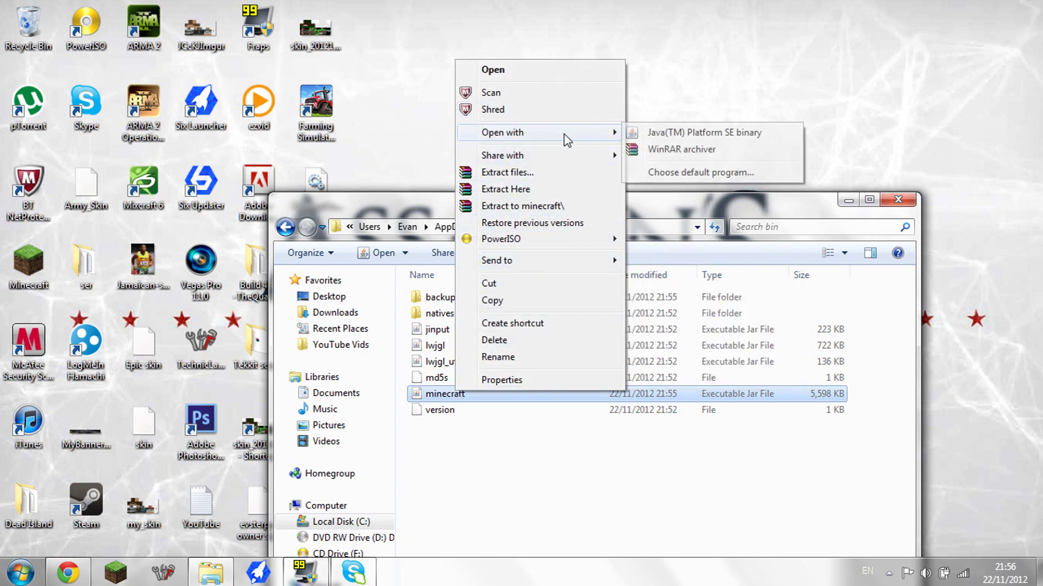
{"action": "left_click", "coordinate": [675, 157]}
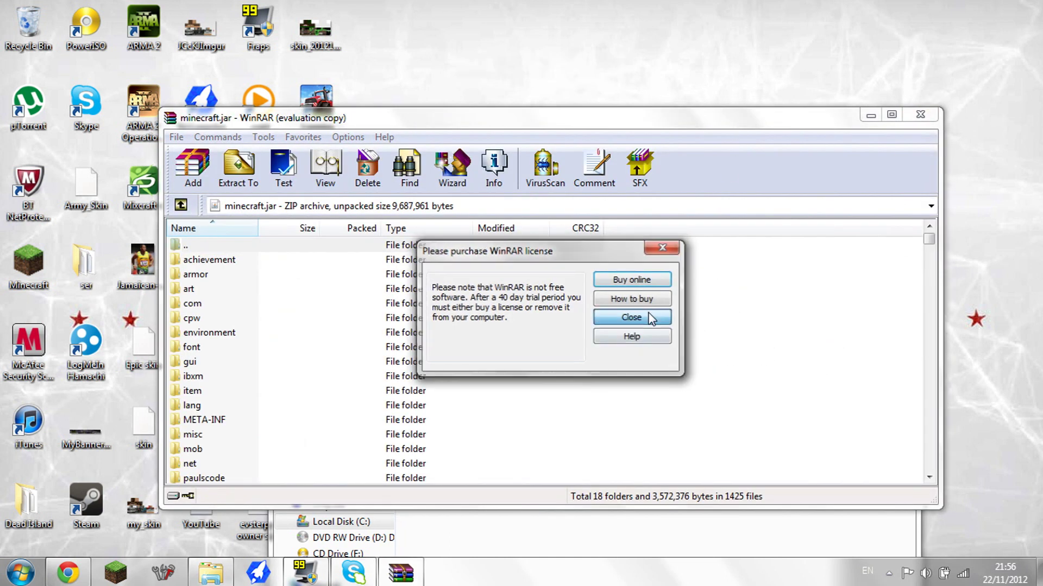
{"action": "left_click", "coordinate": [649, 317]}
- Minimize the bin folder window and point out the META-INF folder in the minecraft.jar archive
{"action": "left_click", "coordinate": [231, 421]}
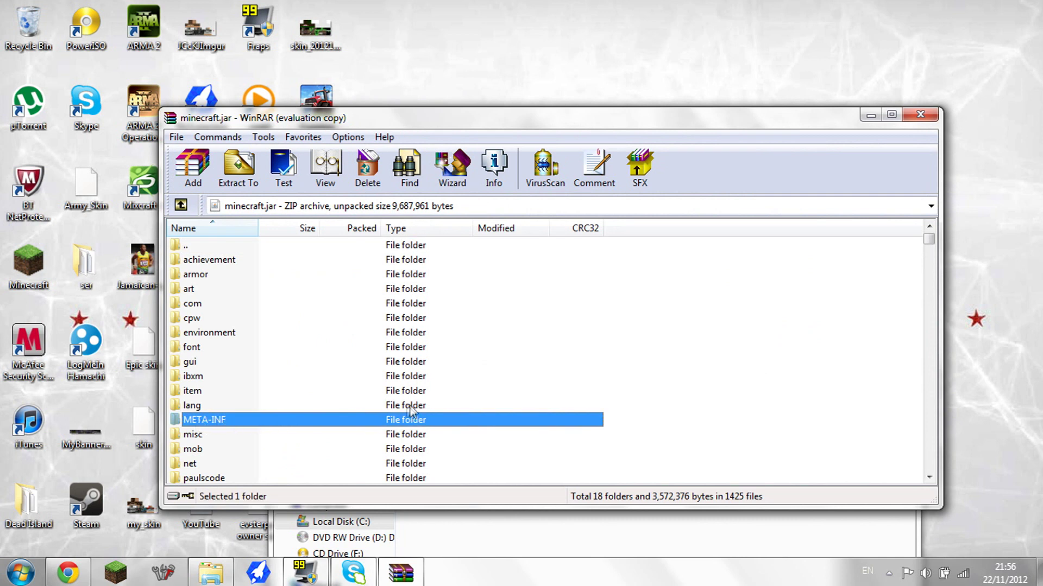
{"action": "left_click", "coordinate": [471, 246]}
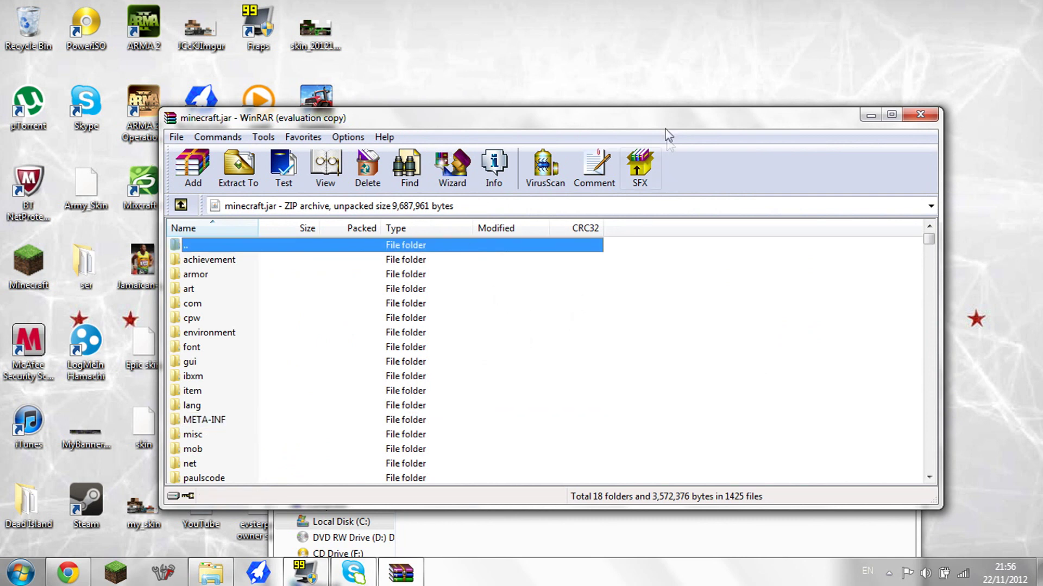
{"action": "left_click_drag", "start_coordinate": [674, 128], "coordinate": [720, 320]}
{"action": "left_click", "coordinate": [777, 198]}
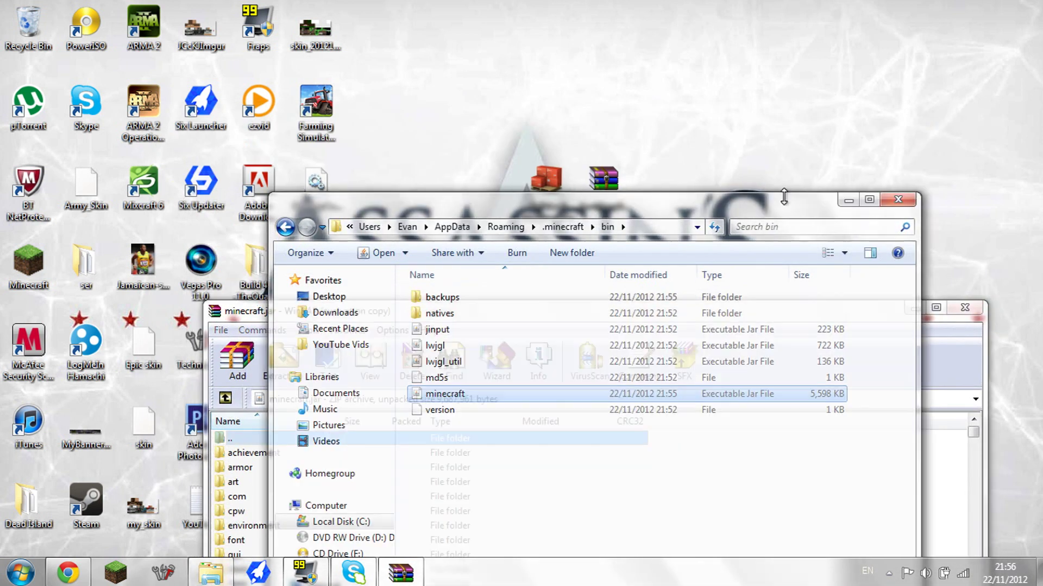
{"action": "left_click", "coordinate": [843, 201]}
{"action": "left_click_drag", "start_coordinate": [726, 307], "coordinate": [704, 173]}
{"action": "left_click", "coordinate": [401, 573]}
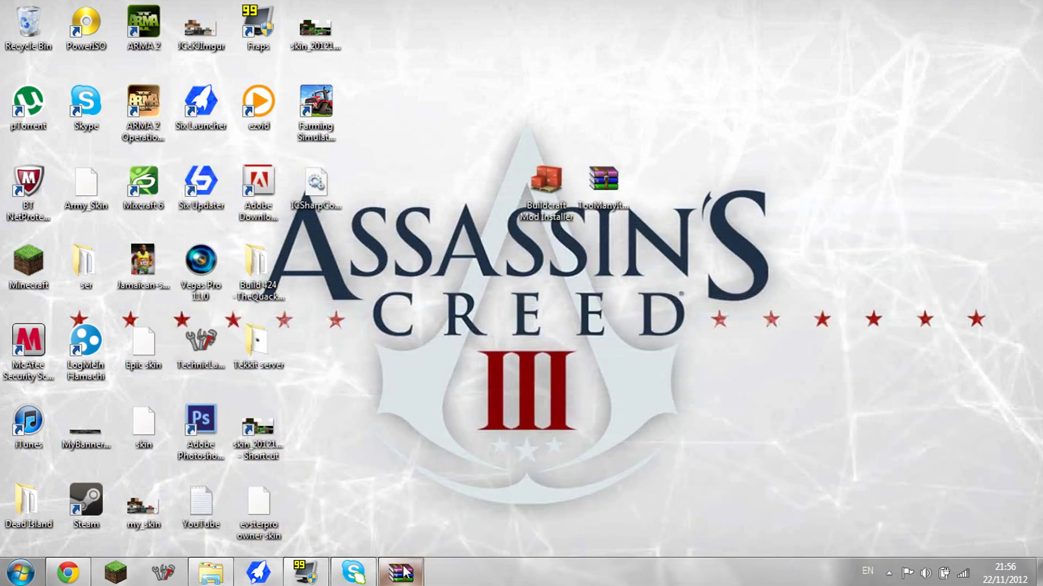
{"action": "left_click", "coordinate": [400, 572]}
{"action": "left_click", "coordinate": [240, 471]}
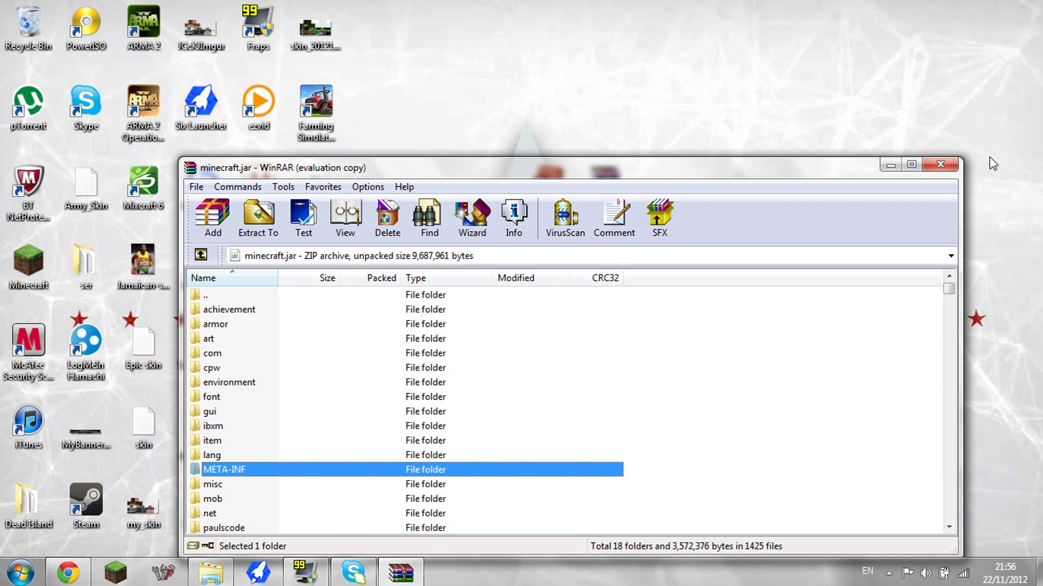
- Open the TooManyItems2012_11_19_1.4.5 archive from the desktop and arrange it side by side with the minecraft.jar archive
{"action": "left_click_drag", "start_coordinate": [812, 173], "coordinate": [835, 264]}
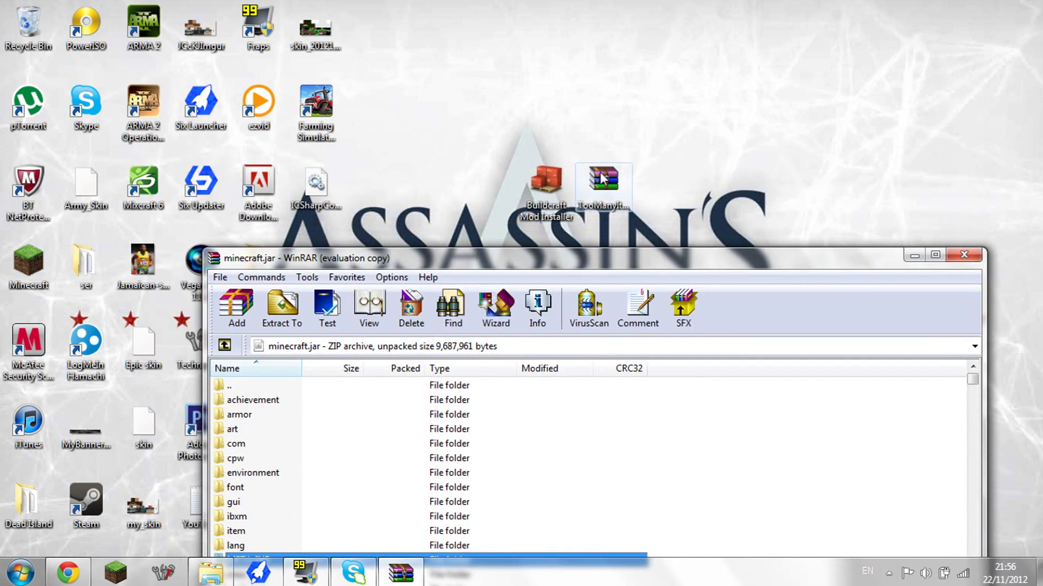
{"action": "left_click", "coordinate": [714, 425]}
{"action": "double_click", "coordinate": [624, 182]}
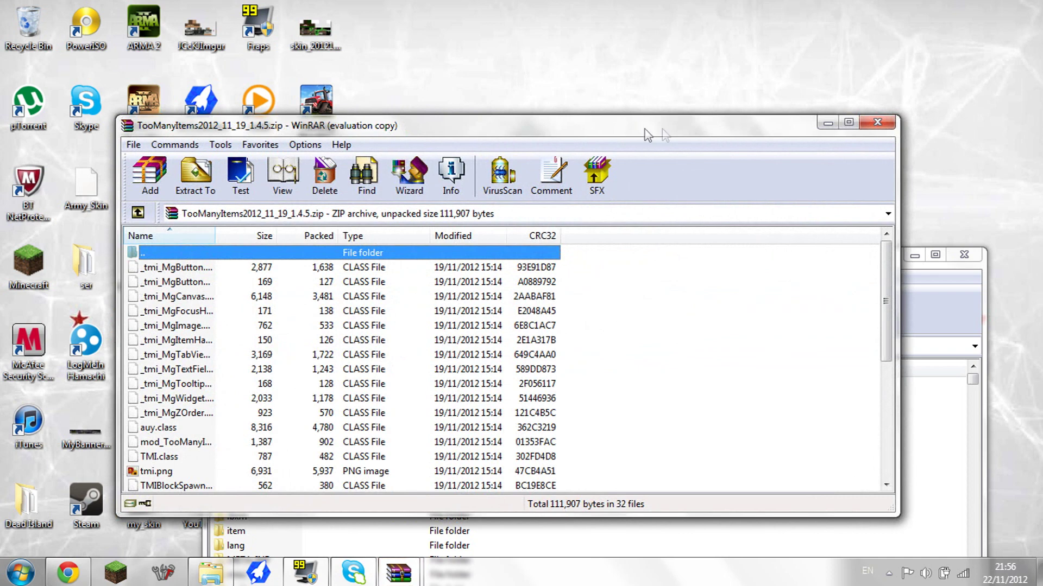
{"action": "left_click_drag", "start_coordinate": [647, 136], "coordinate": [1039, 163]}
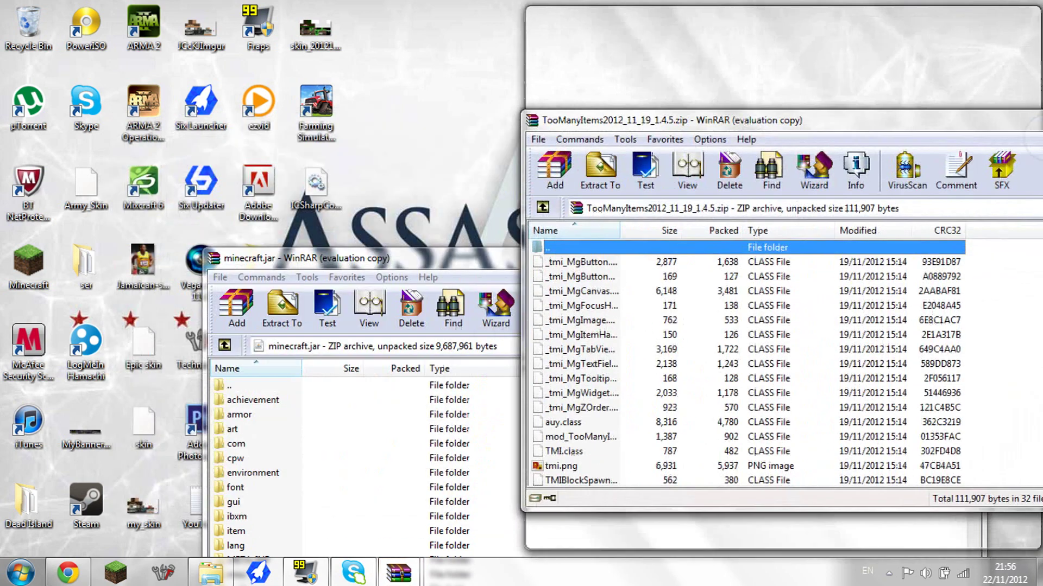
{"action": "left_click", "coordinate": [866, 286]}
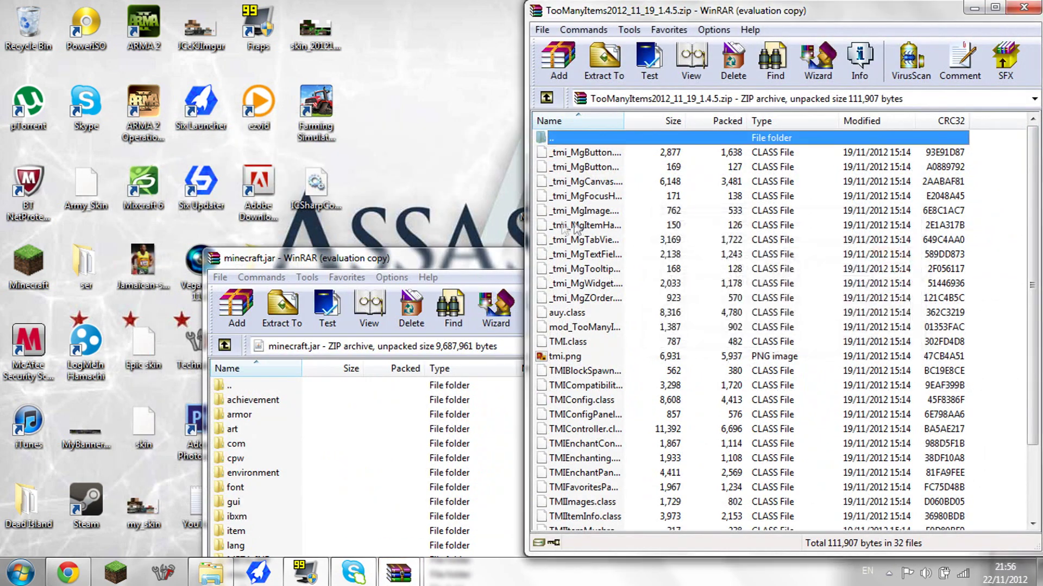
{"action": "left_click_drag", "start_coordinate": [448, 268], "coordinate": [1, 16]}
- Add all files from the TooManyItems archive to minecraft.jar using Add and replace files, and close both archives
{"action": "scroll", "coordinate": [908, 228], "scroll_direction": "down", "scroll_amount": 1}
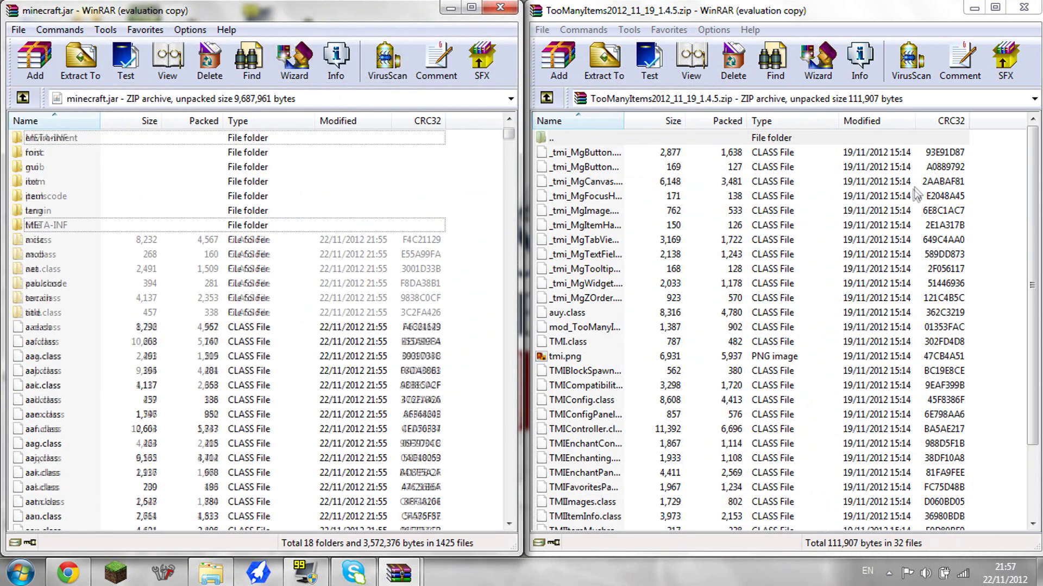
{"action": "left_click", "coordinate": [991, 228]}
{"action": "scroll", "coordinate": [991, 228], "scroll_direction": "down", "scroll_amount": 2}
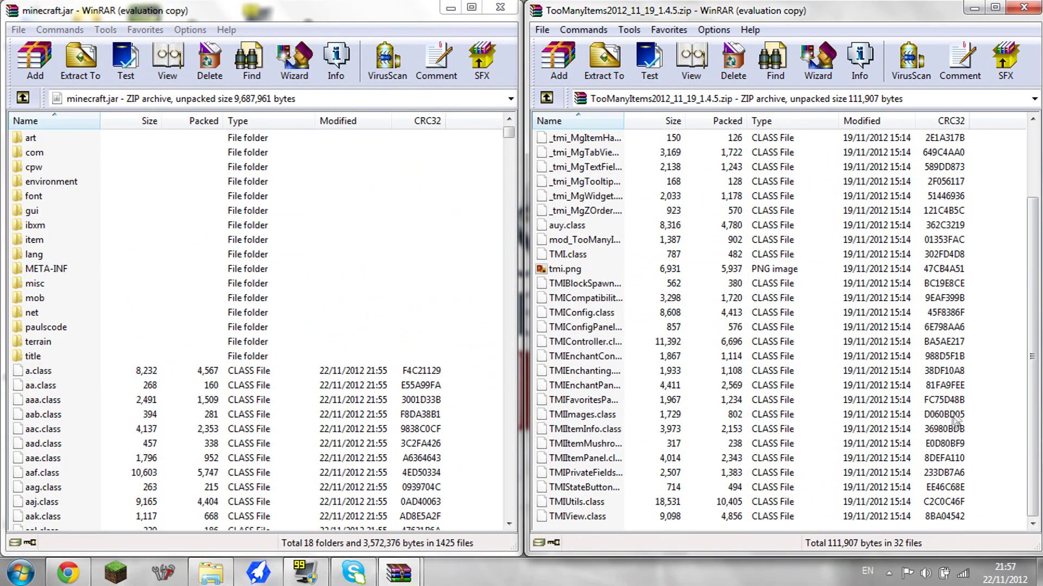
{"action": "left_click_drag", "start_coordinate": [899, 533], "coordinate": [833, 6]}
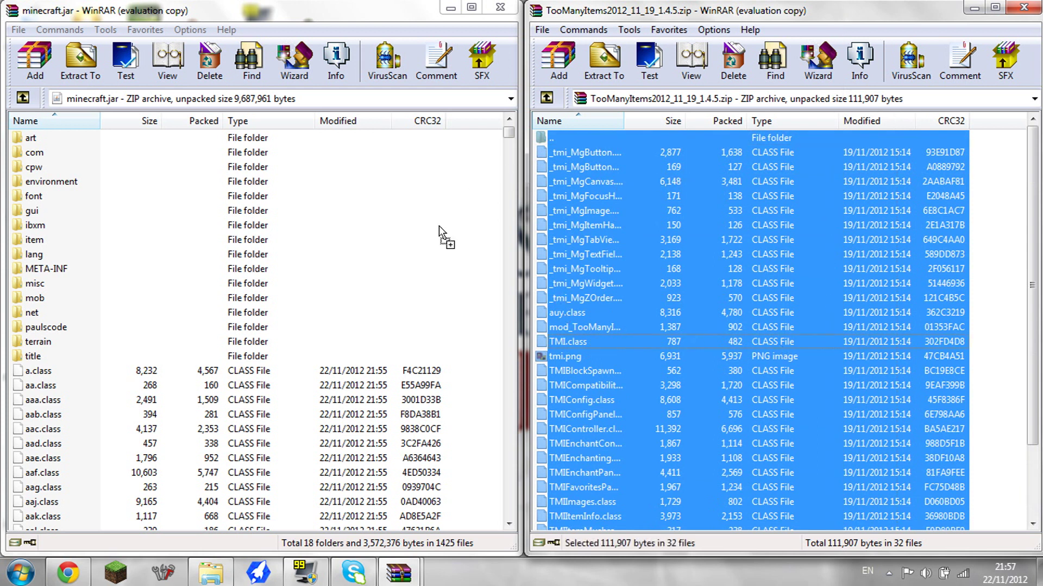
{"action": "left_click_drag", "start_coordinate": [439, 229], "coordinate": [441, 231]}
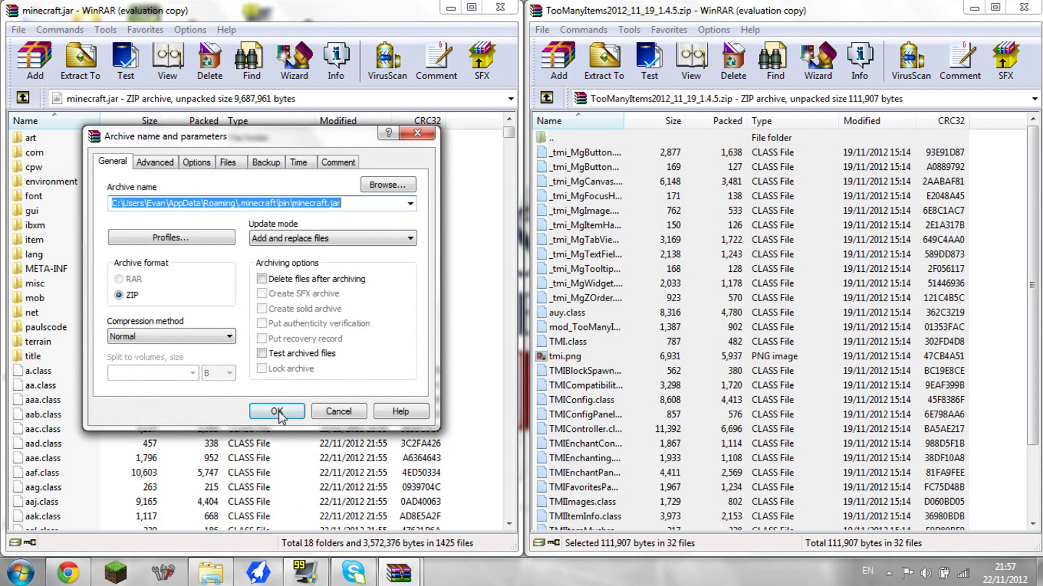
{"action": "left_click", "coordinate": [277, 412]}
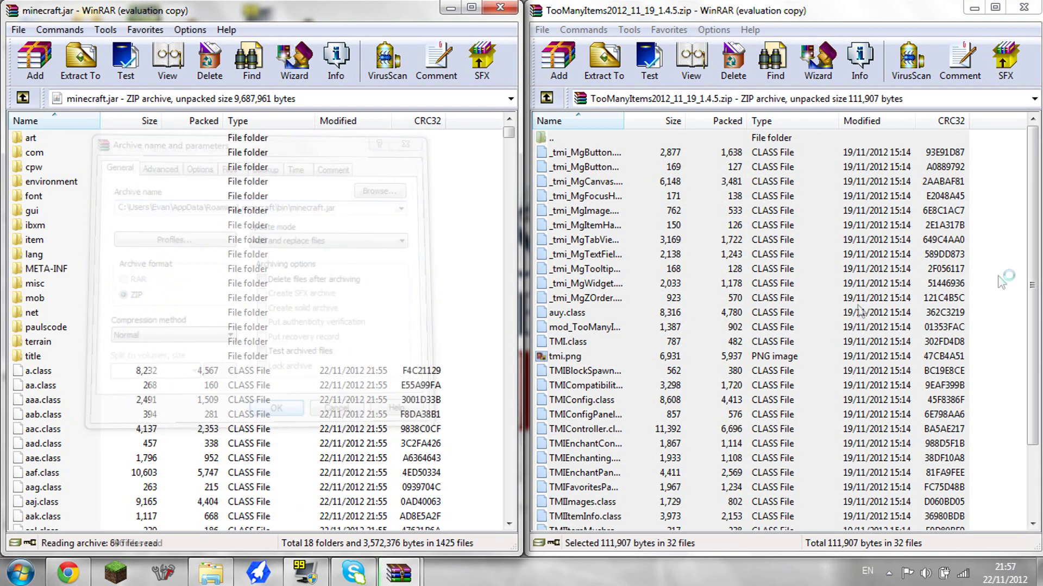
{"action": "left_click", "coordinate": [501, 9]}
{"action": "left_click", "coordinate": [1034, 6]}
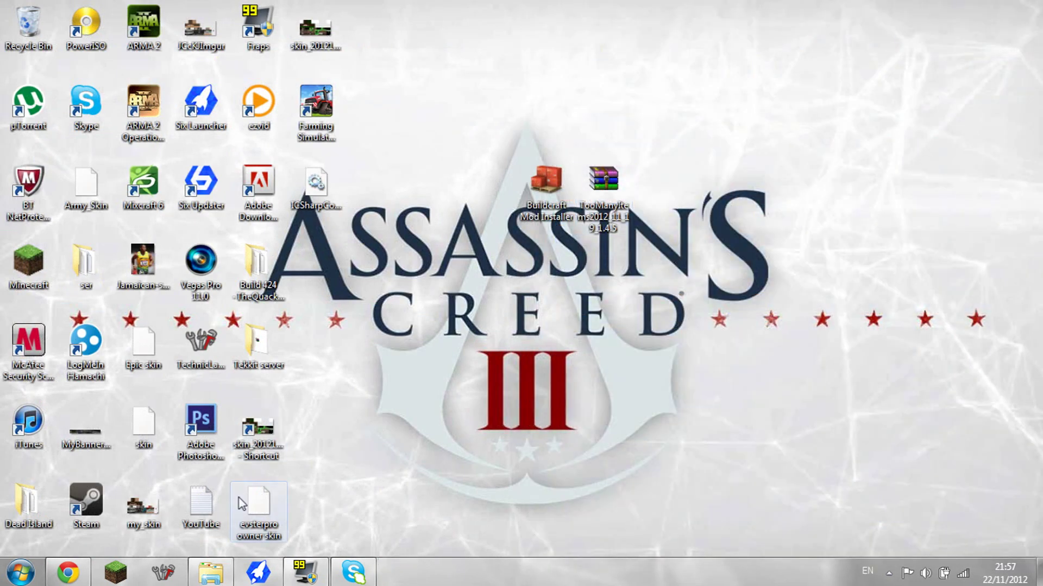
- Launch Minecraft and log in by entering the account password
{"action": "left_click", "coordinate": [115, 573]}
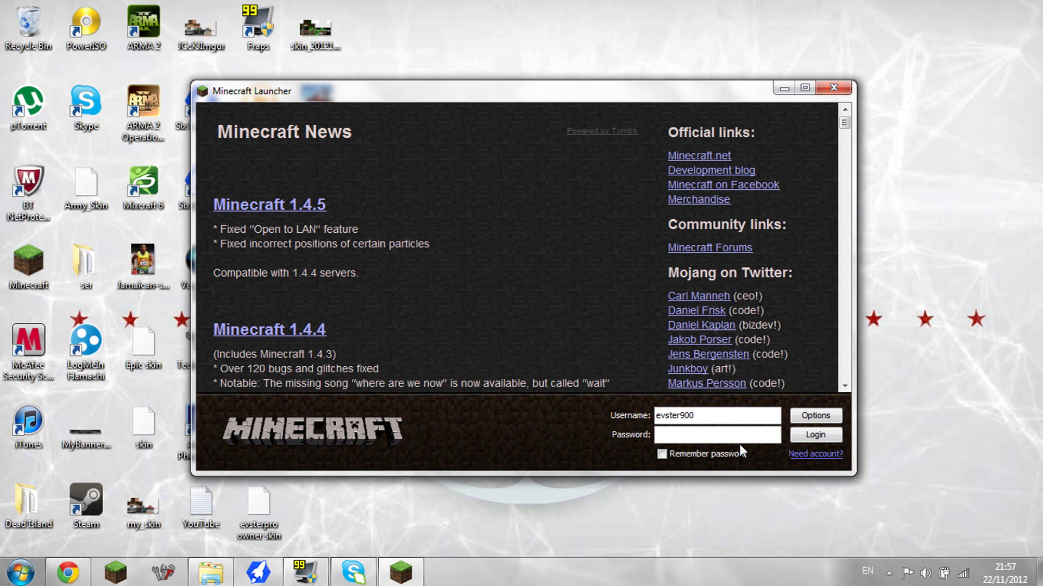
{"action": "type", "text": "*********"}
{"action": "key", "text": "Return"}
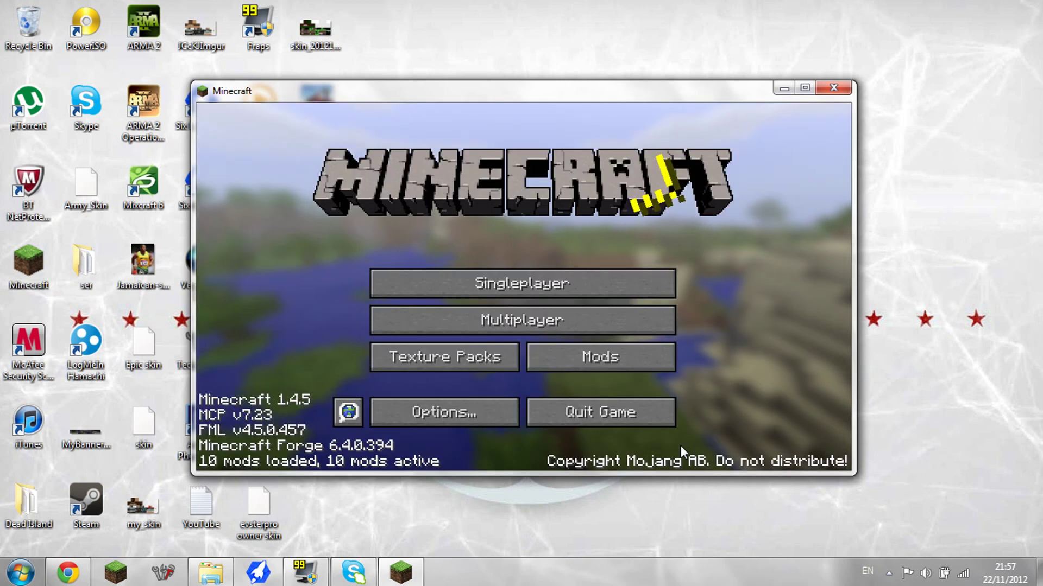
- Create a singleplayer world named New World in Survival mode and maximize the game window
{"action": "left_click", "coordinate": [575, 293]}
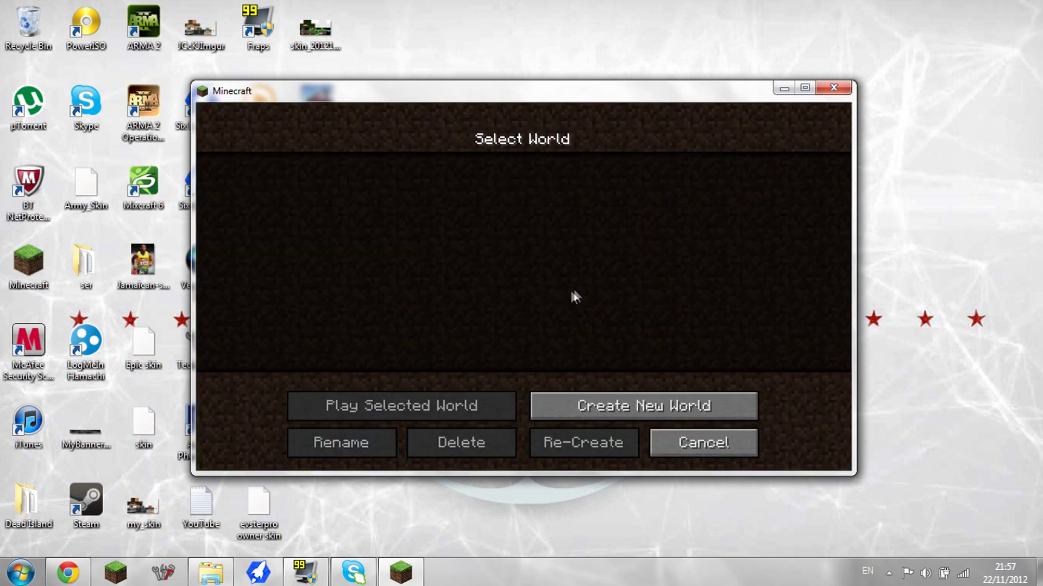
{"action": "left_click", "coordinate": [630, 392]}
{"action": "left_click", "coordinate": [597, 304]}
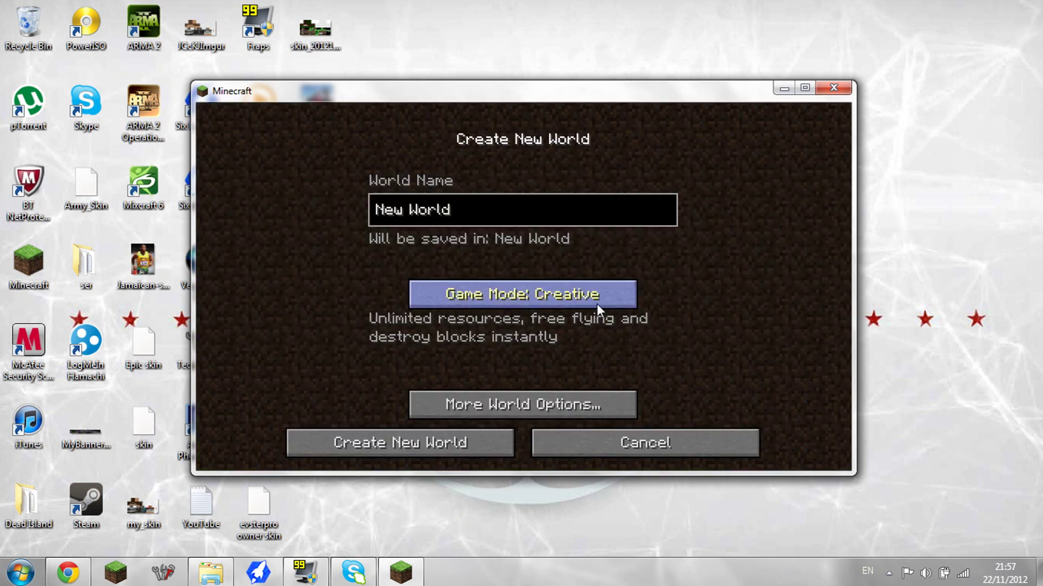
{"action": "left_click", "coordinate": [525, 300]}
{"action": "left_click", "coordinate": [525, 297]}
{"action": "left_click", "coordinate": [532, 298]}
{"action": "left_click", "coordinate": [532, 298]}
{"action": "left_click", "coordinate": [461, 441]}
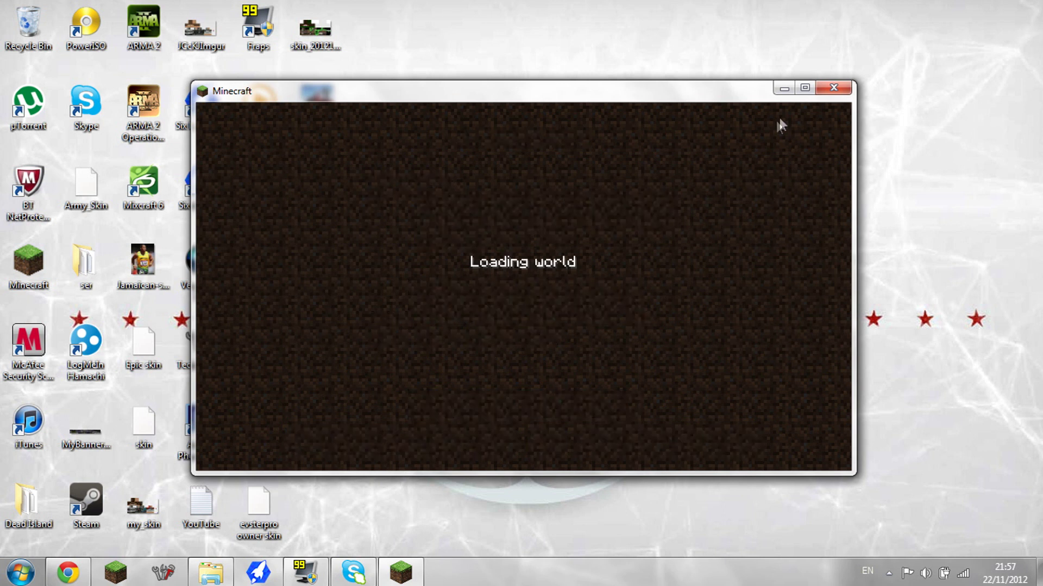
{"action": "left_click", "coordinate": [805, 89]}
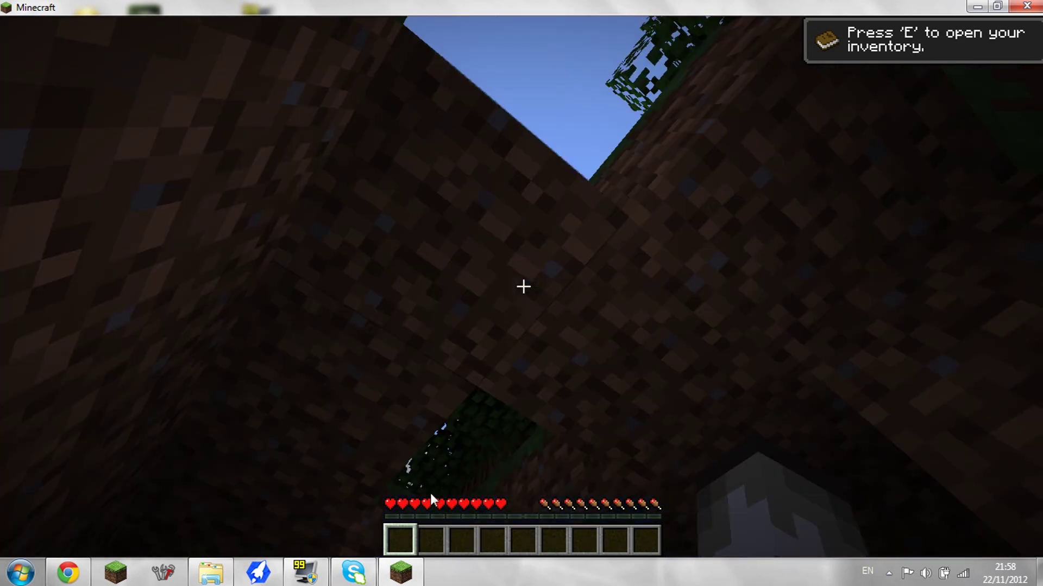
- Adjust the render distance, graphics and smooth lighting in the video settings, and return to the game
{"action": "key", "text": "e"}
{"action": "key", "text": "e"}
{"action": "key", "text": "Escape"}
{"action": "left_click", "coordinate": [491, 293]}
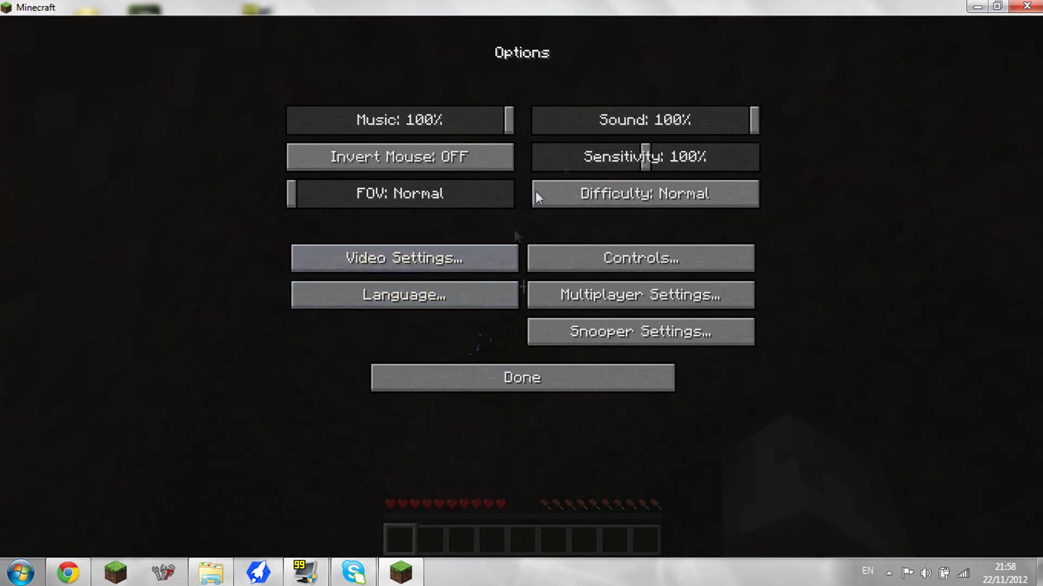
{"action": "left_click", "coordinate": [432, 265]}
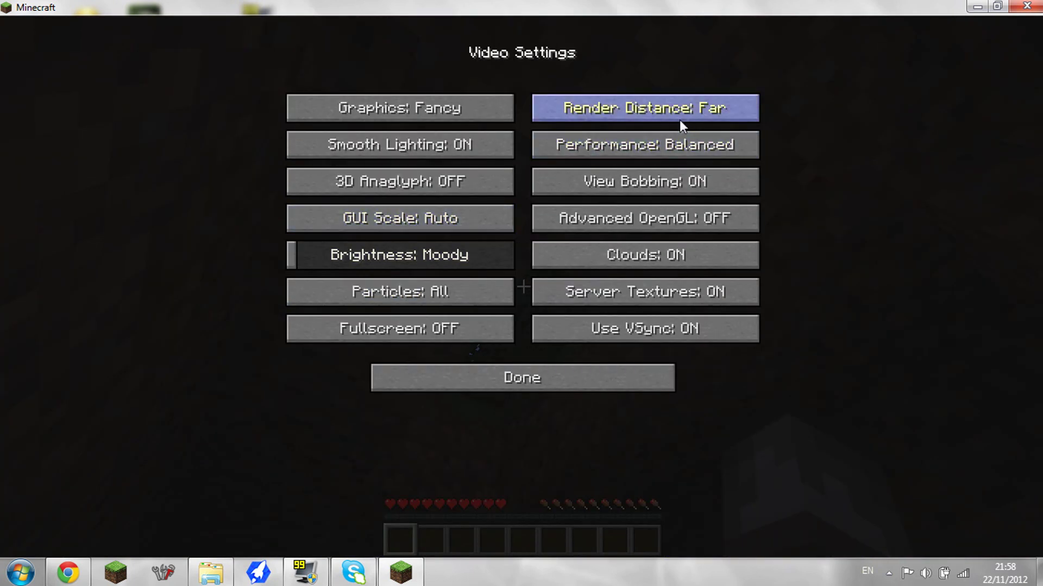
{"action": "left_click", "coordinate": [532, 106]}
{"action": "left_click", "coordinate": [468, 120]}
{"action": "left_click", "coordinate": [480, 153]}
{"action": "key", "text": "Escape"}
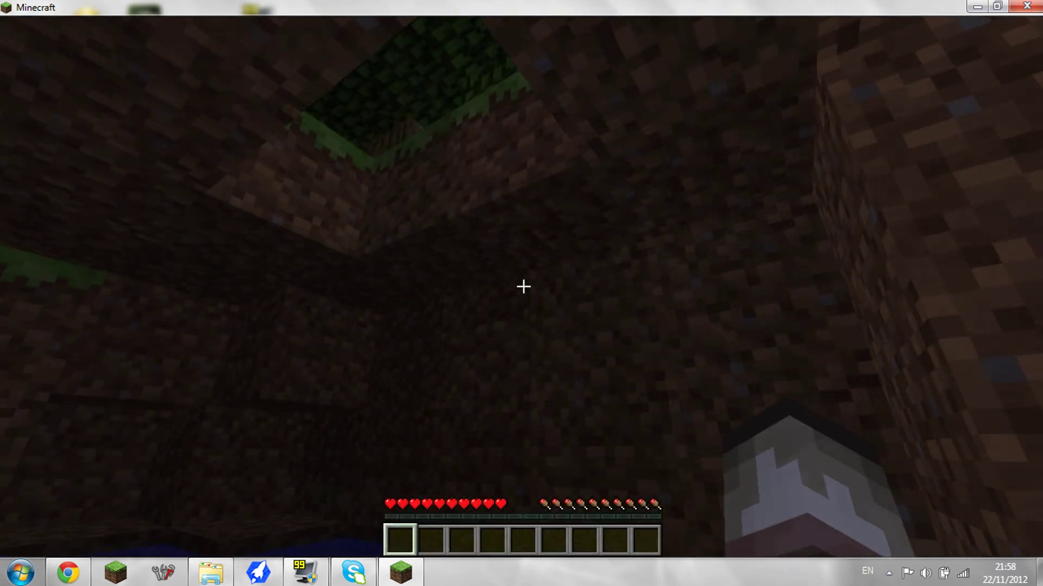
{"action": "key", "text": "Escape"}
{"action": "left_click", "coordinate": [487, 292]}
{"action": "key", "text": "Escape"}
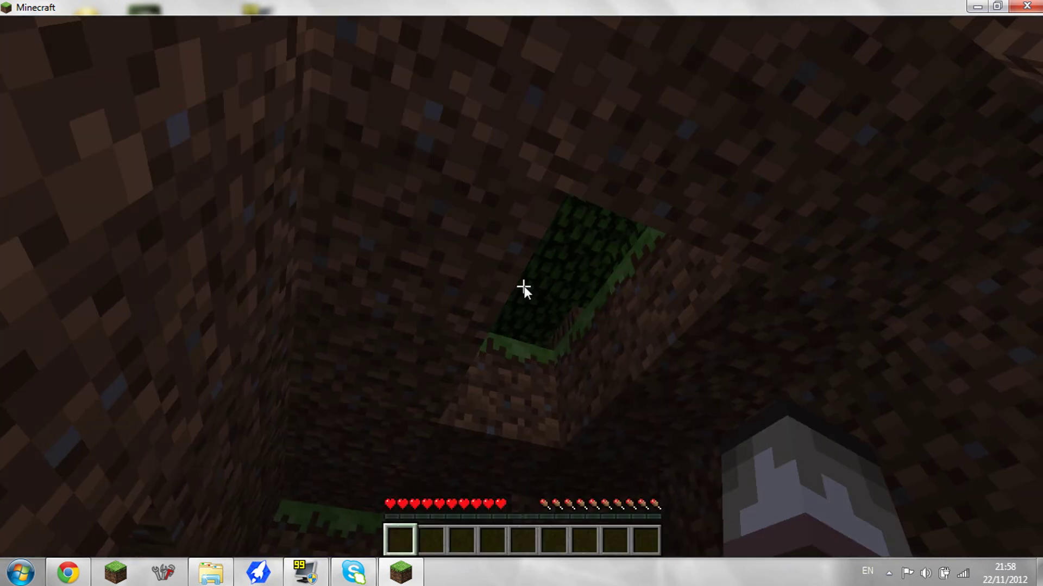
- Switch the game to Creative mode through the Too Many Items overlay and fly up out of the hole
{"action": "key", "text": "e"}
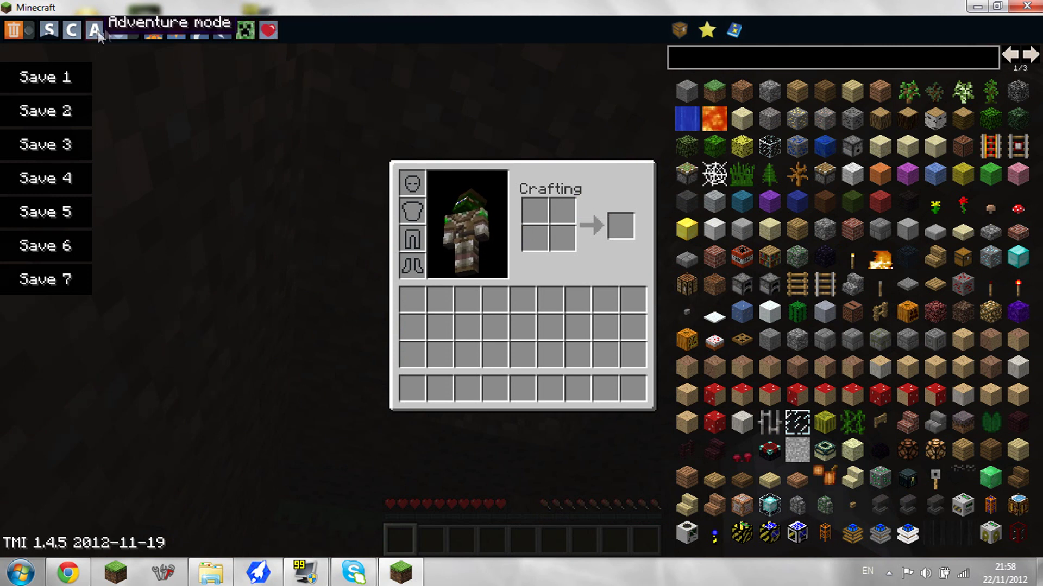
{"action": "left_click", "coordinate": [62, 30]}
{"action": "key", "text": "e"}
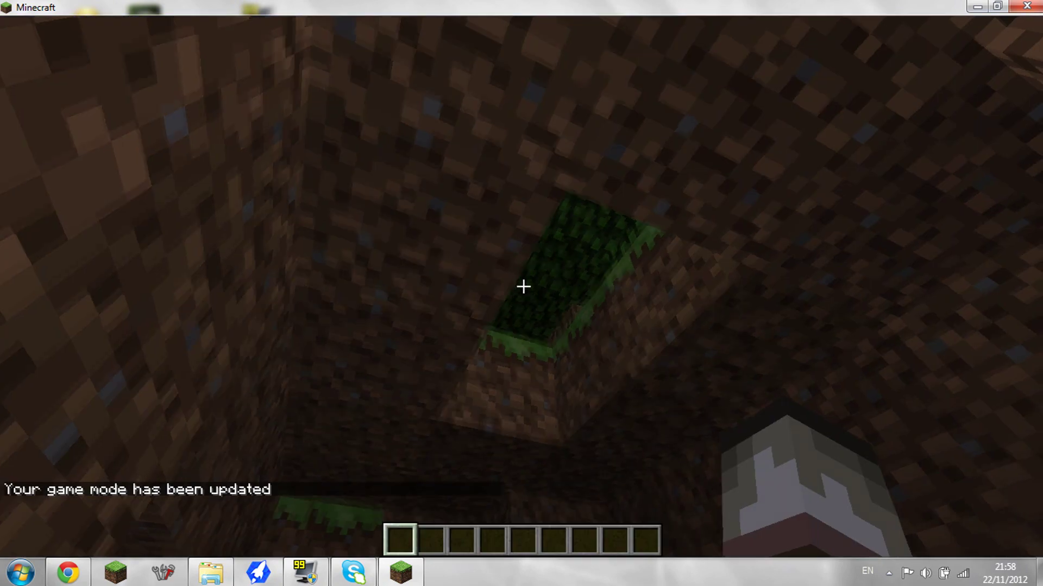
{"action": "key", "text": "space"}
{"action": "key", "text": "space"}
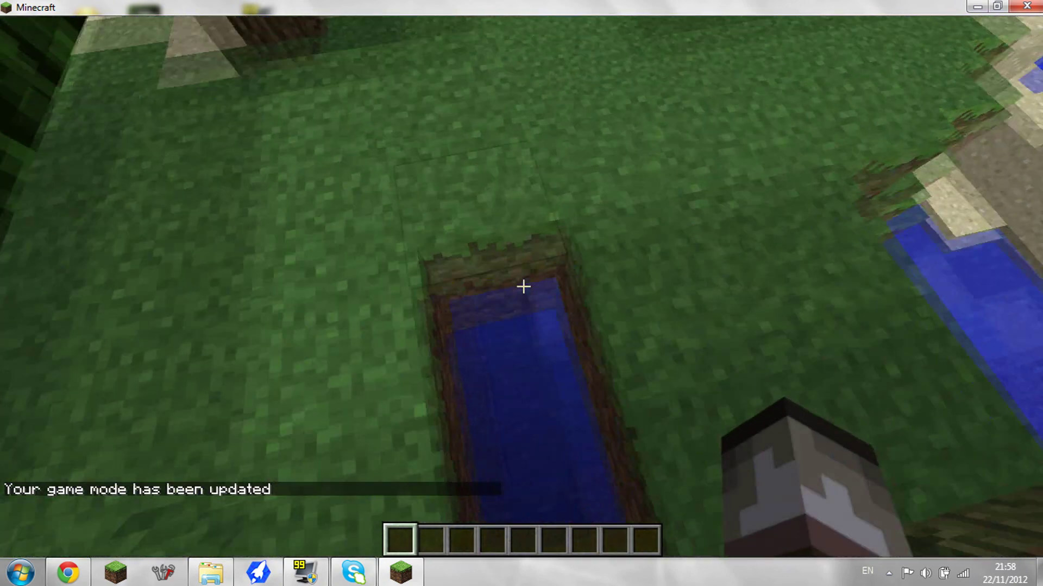
- Open the inventory and browse to page 2 of the Too Many Items list
{"action": "key", "text": "e"}
{"action": "scroll", "coordinate": [797, 240], "scroll_direction": "down", "scroll_amount": 1}
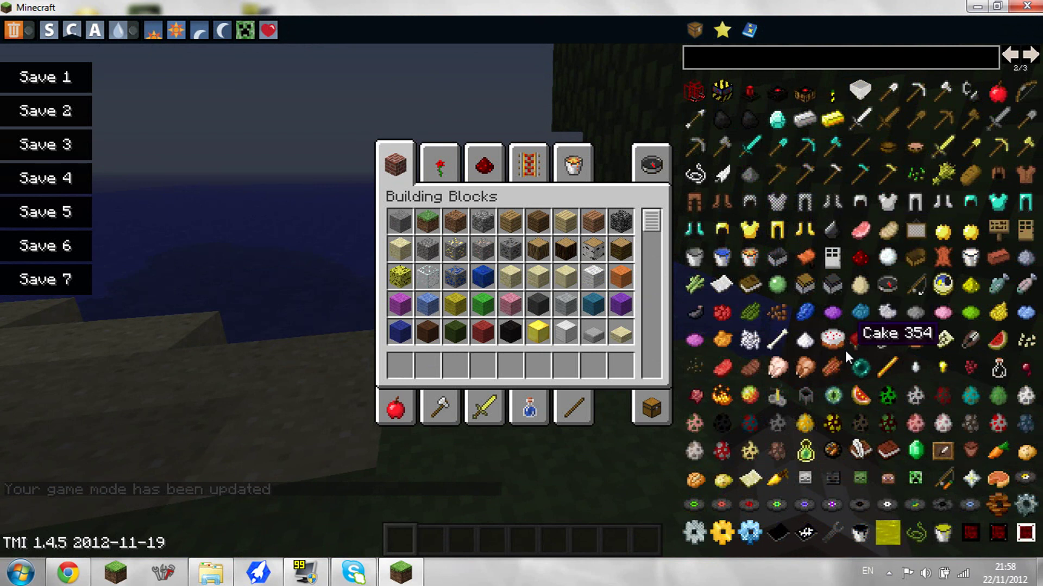
- Look through pages 1 to 3 of the Too Many Items list, and view the Combat, Search Items and survival inventory categories
{"action": "scroll", "coordinate": [844, 351], "scroll_direction": "up", "scroll_amount": 1}
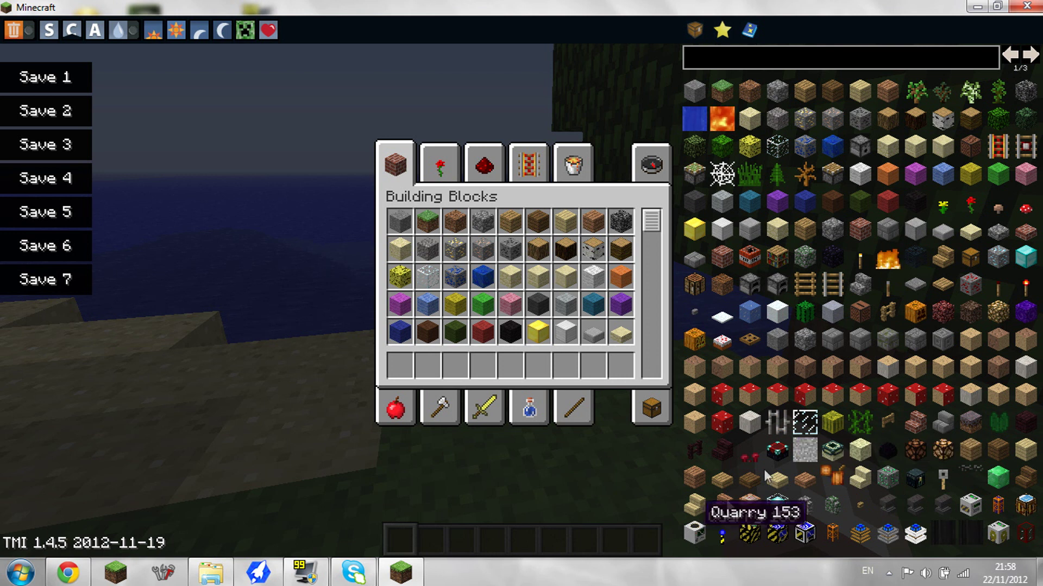
{"action": "scroll", "coordinate": [787, 337], "scroll_direction": "down", "scroll_amount": 1}
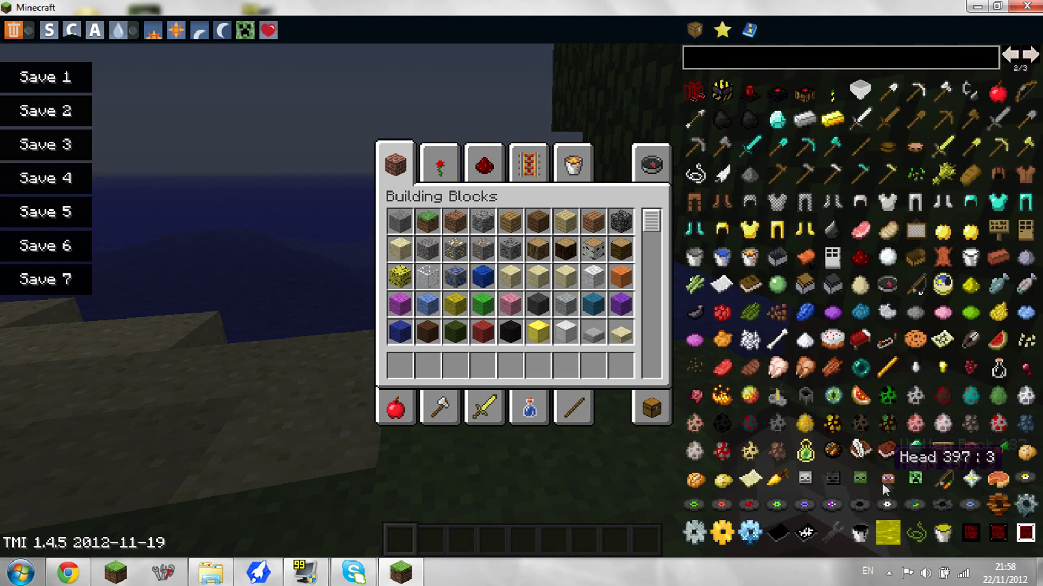
{"action": "left_click", "coordinate": [1030, 56]}
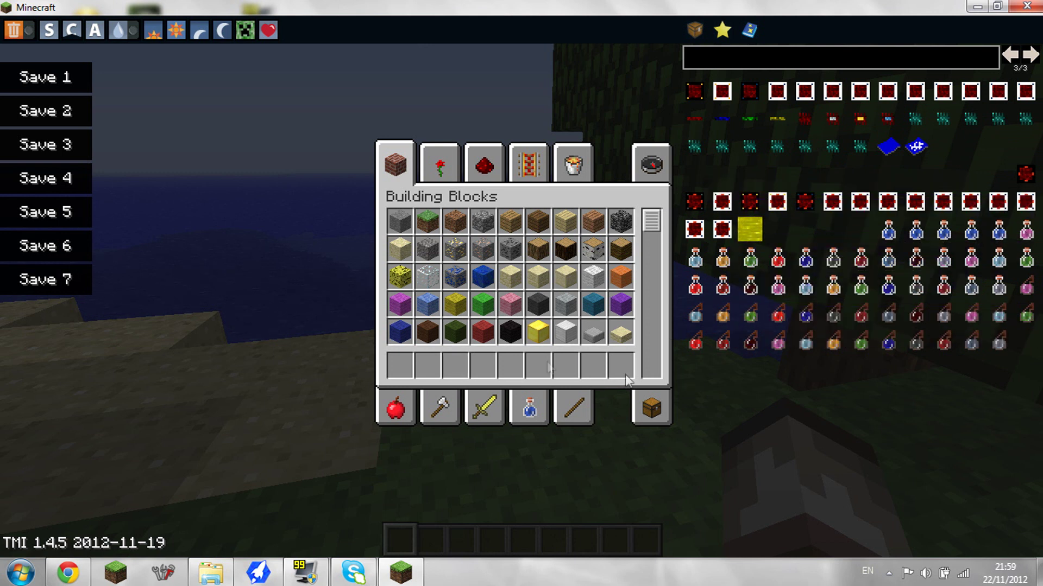
{"action": "left_click", "coordinate": [482, 408]}
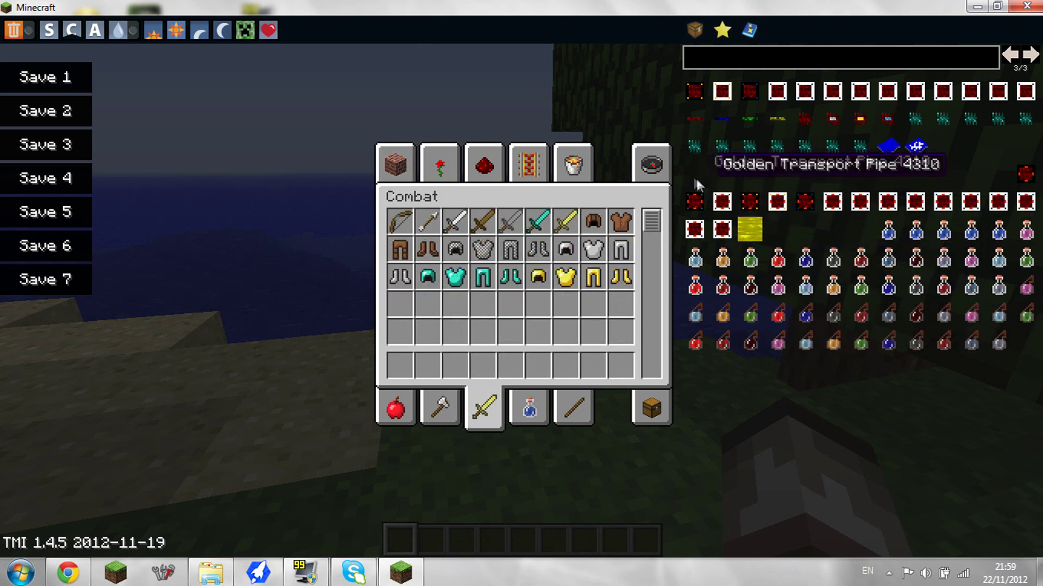
{"action": "left_click", "coordinate": [642, 166]}
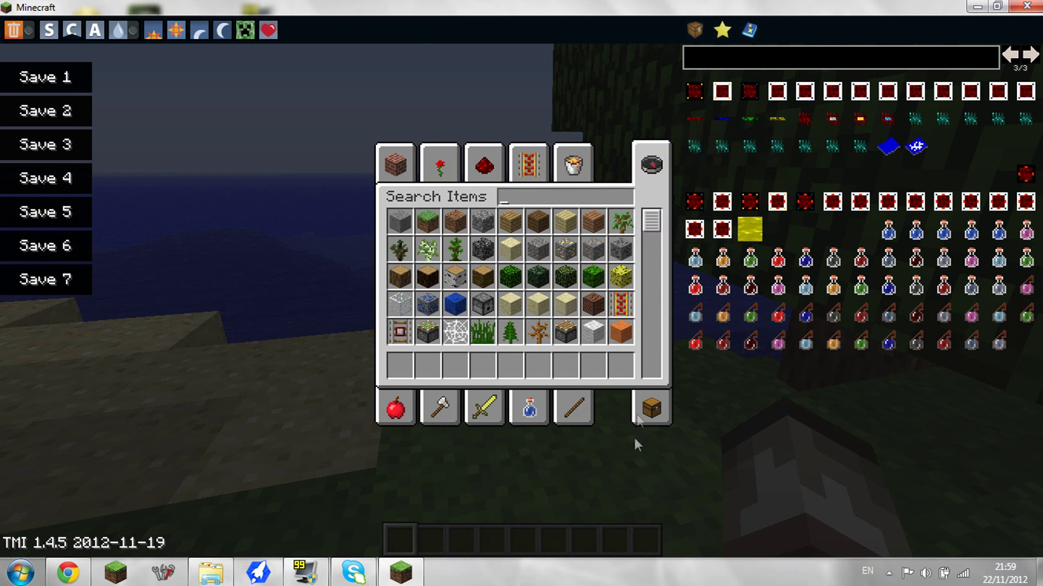
{"action": "left_click", "coordinate": [652, 412]}
- Close the inventory and leave the world, returning to the title screen
{"action": "key", "text": "Escape"}
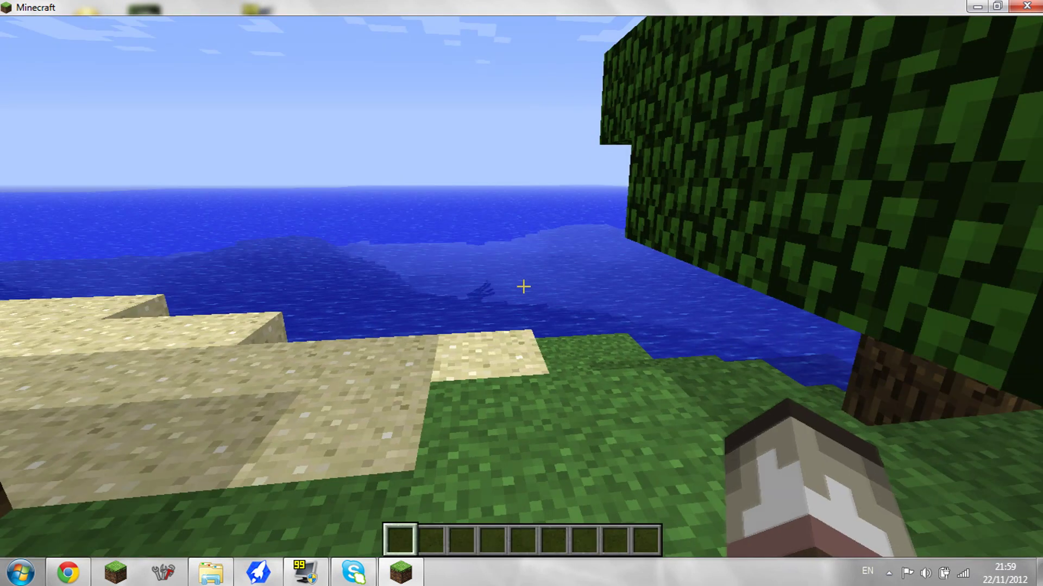
{"action": "key", "text": "Escape"}
{"action": "left_click", "coordinate": [515, 325]}
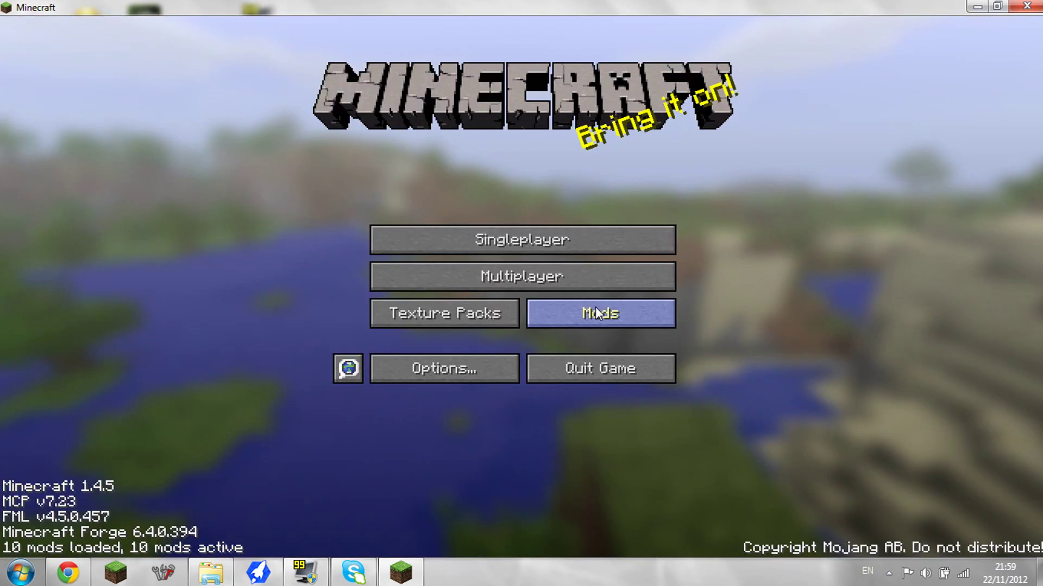